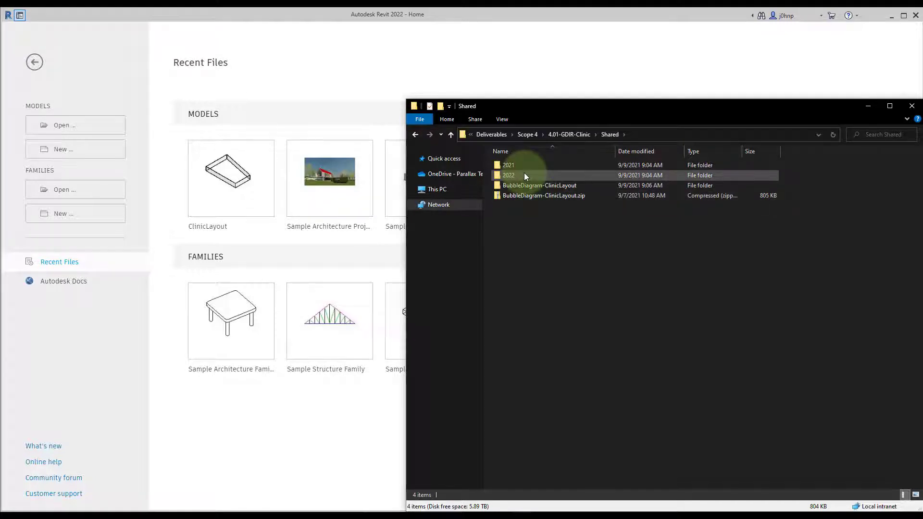
Open ClinicLayout.rvt from the Shared\2022 folder in Revit by dragging it in from File Explorer.
mouse_move(524, 174)
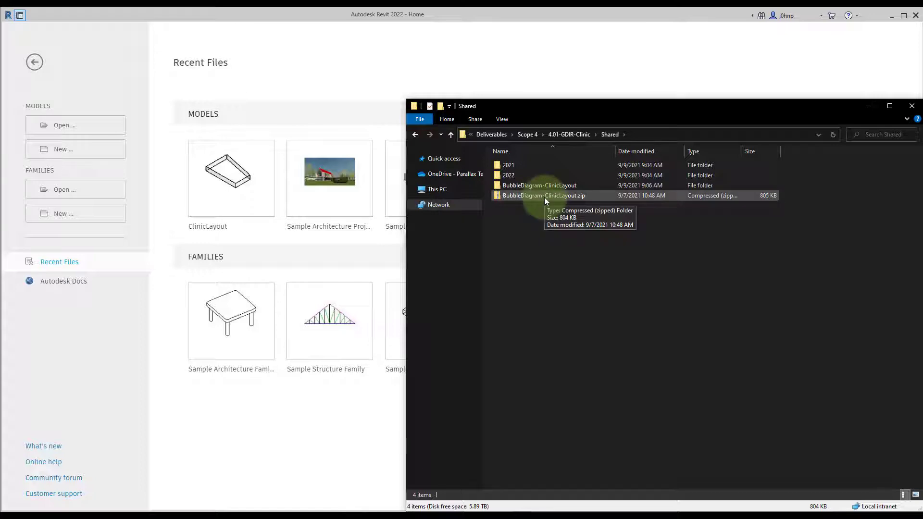
double_click(545, 186)
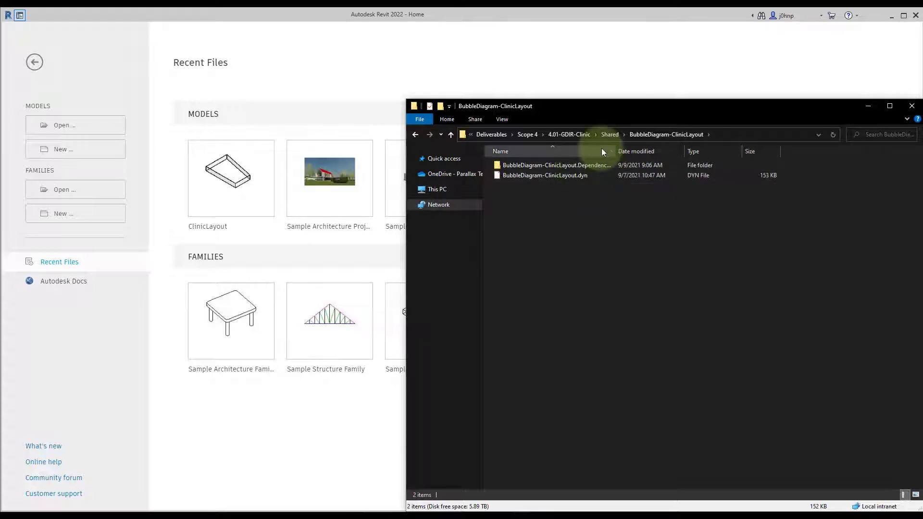
left_click(611, 136)
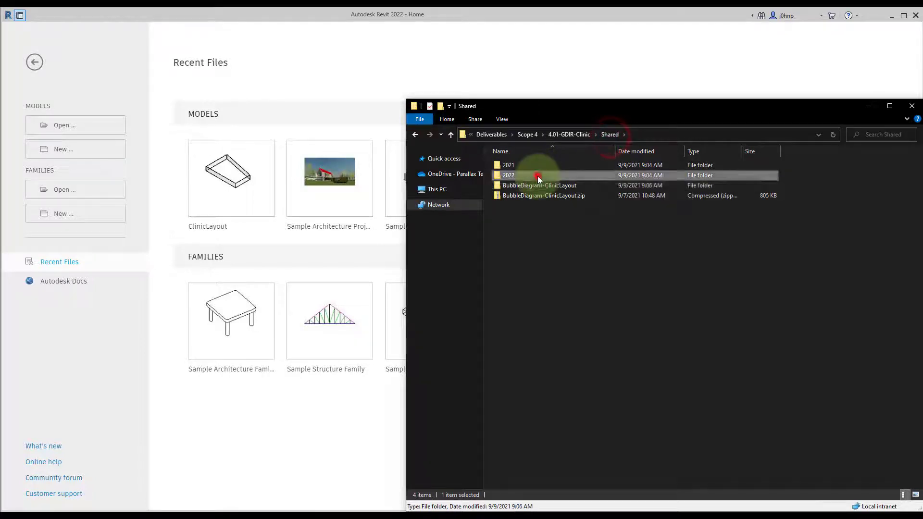
double_click(532, 176)
left_click_drag(519, 186, 338, 222)
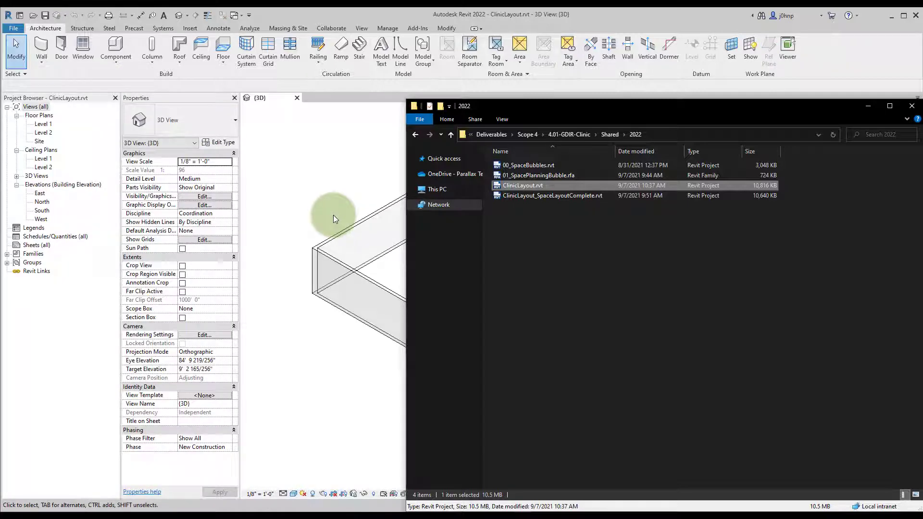
Open the Level 1 plan centred on the Proposed Layout room, then return to File Explorer.
left_click(333, 215)
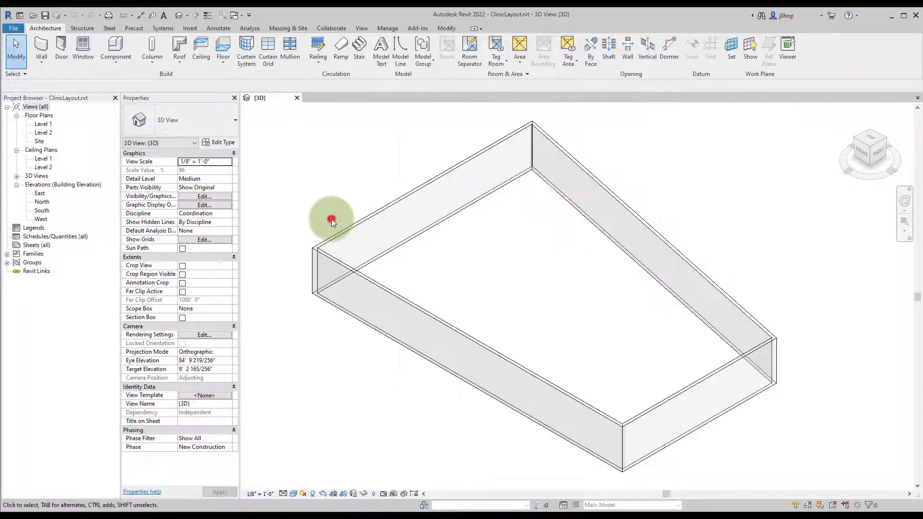
double_click(43, 124)
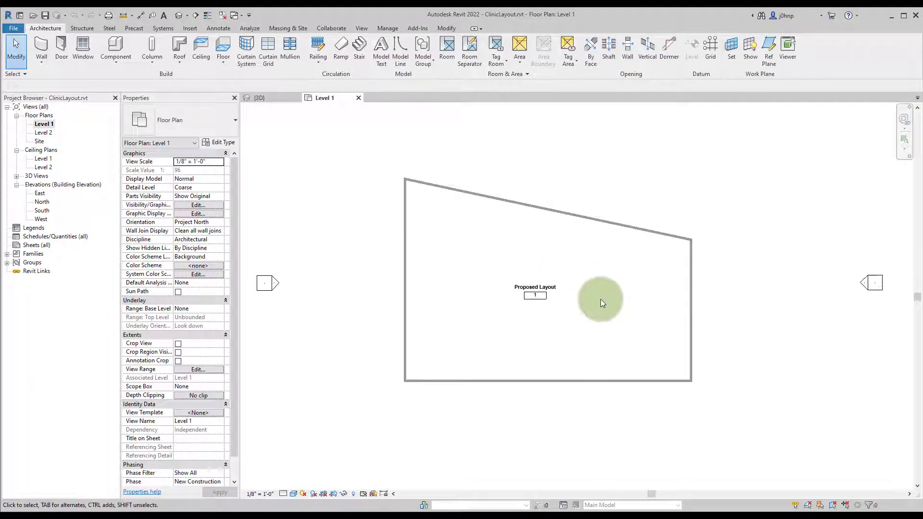
middle_click_drag(601, 299, 565, 239)
left_click(472, 315)
key("Escape")
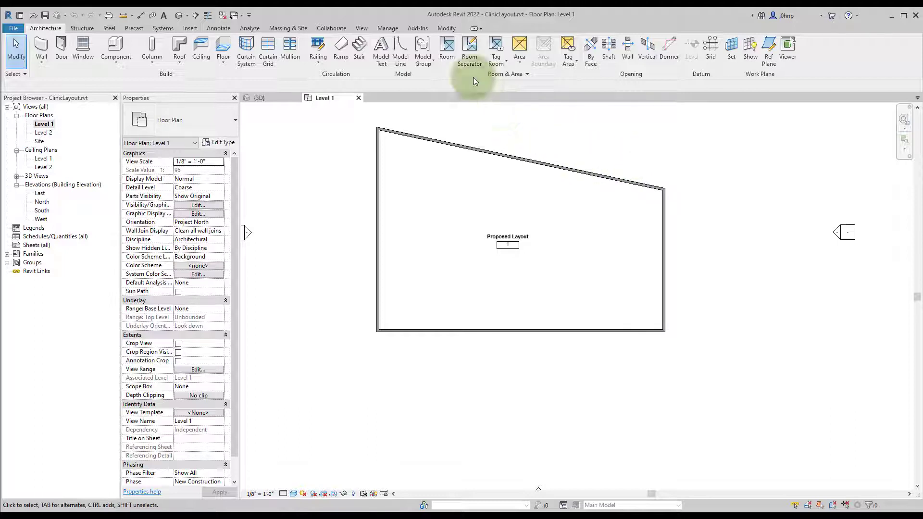
left_click(387, 28)
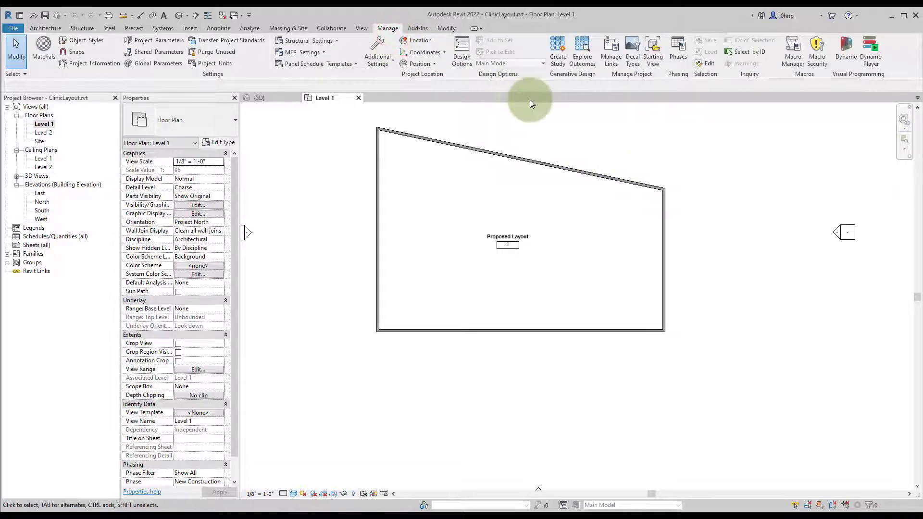
key("alt+Tab")
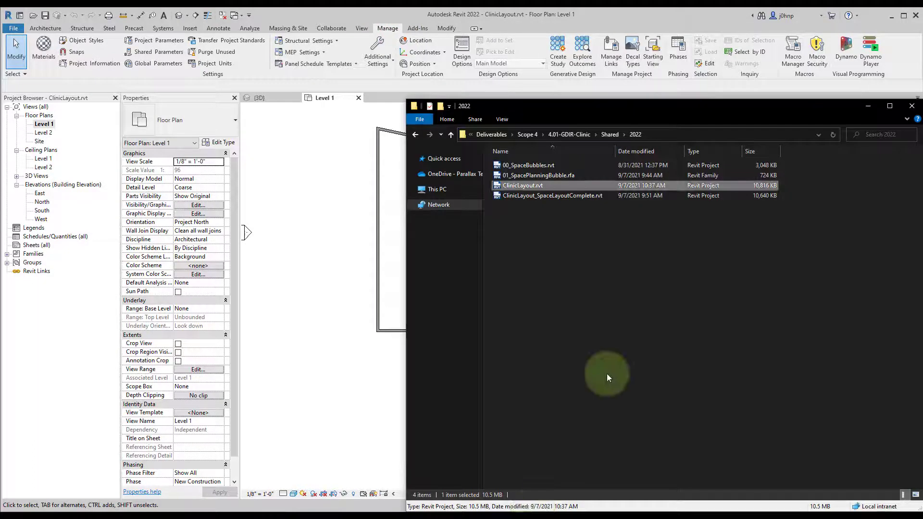
Copy the BubbleDiagram-ClinicLayout .dyn file and its Dependencies folder.
left_click(610, 135)
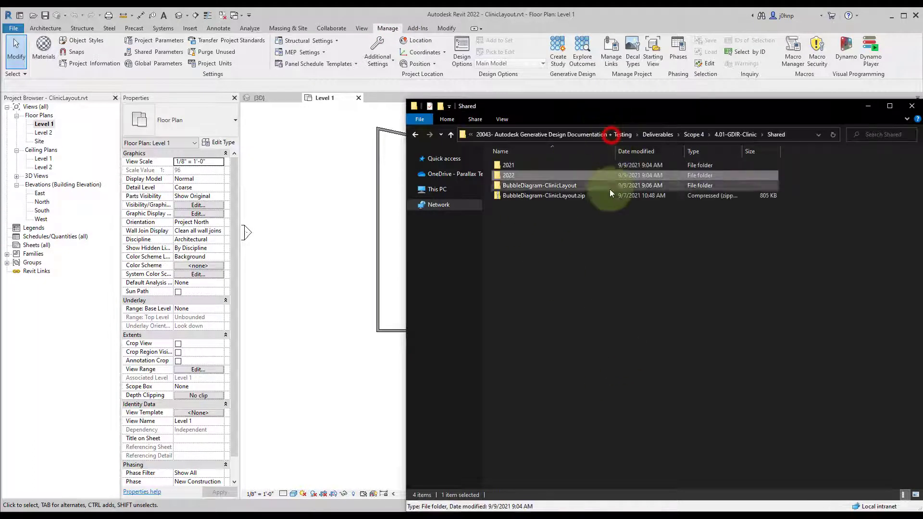
double_click(532, 185)
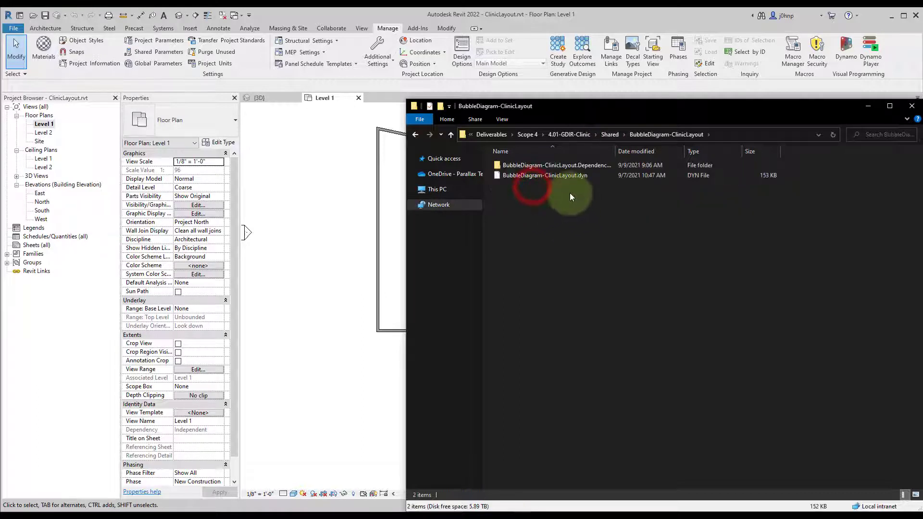
left_click_drag(579, 189, 550, 167)
right_click(548, 164)
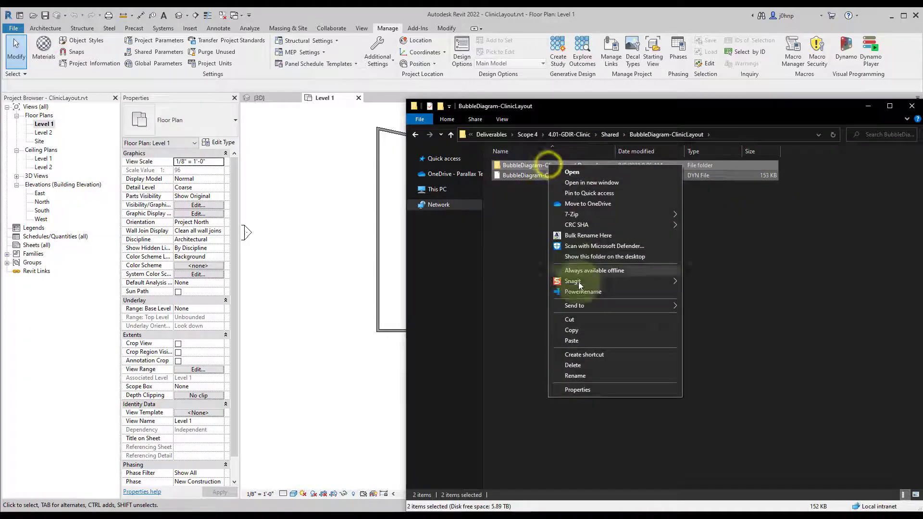
left_click(580, 327)
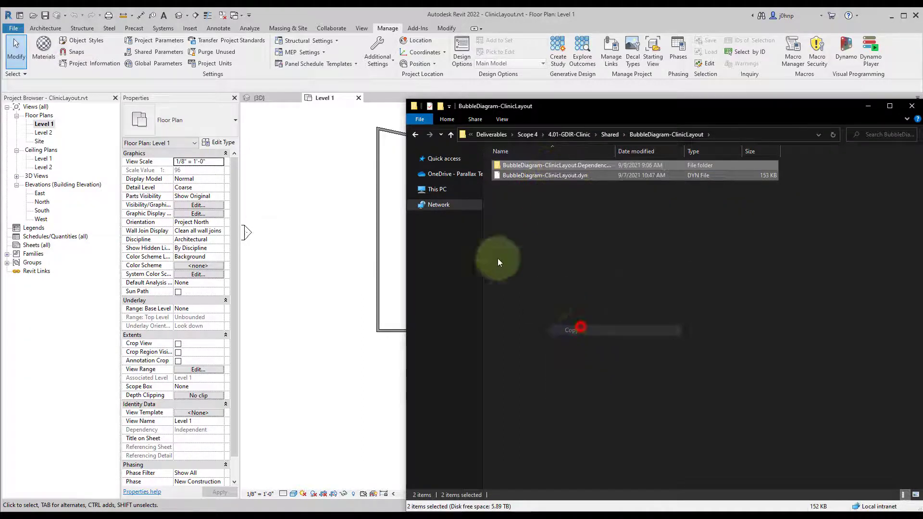
Go to the Documents\AEC Generative Design folder.
left_click(410, 158)
left_click(449, 205)
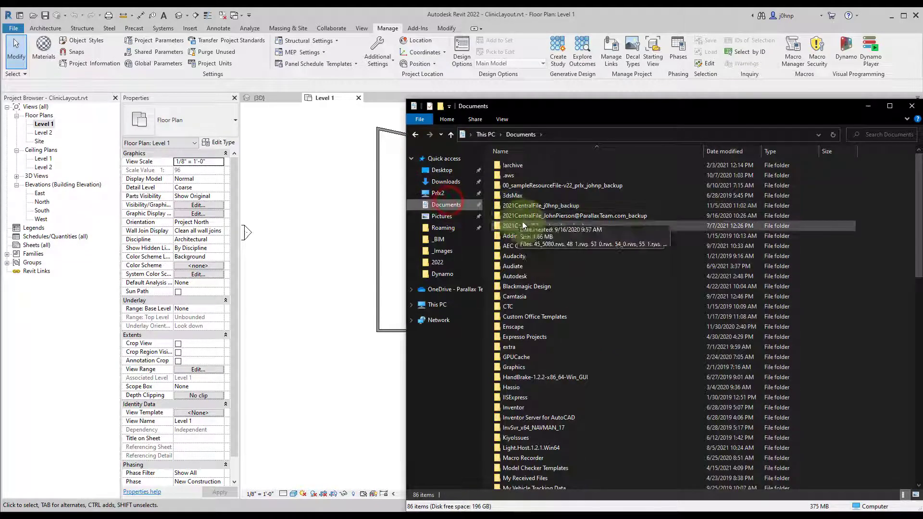
double_click(530, 244)
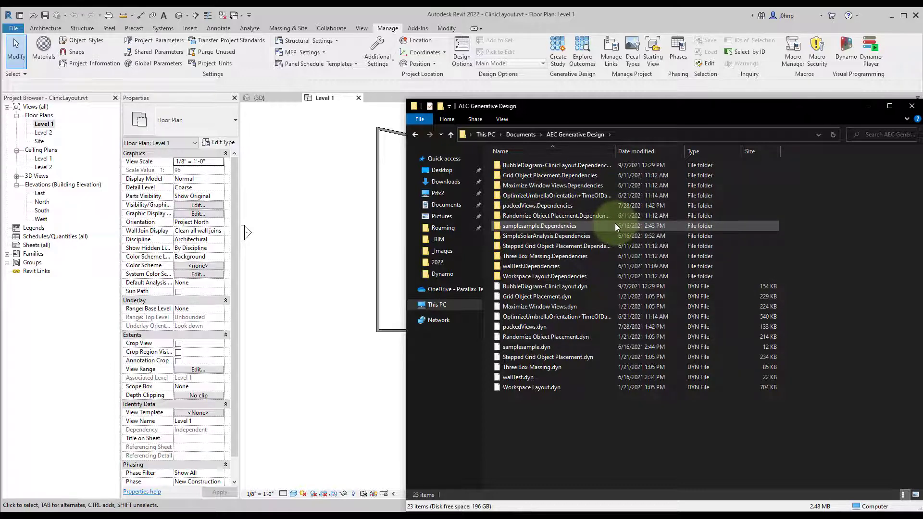
mouse_move(611, 229)
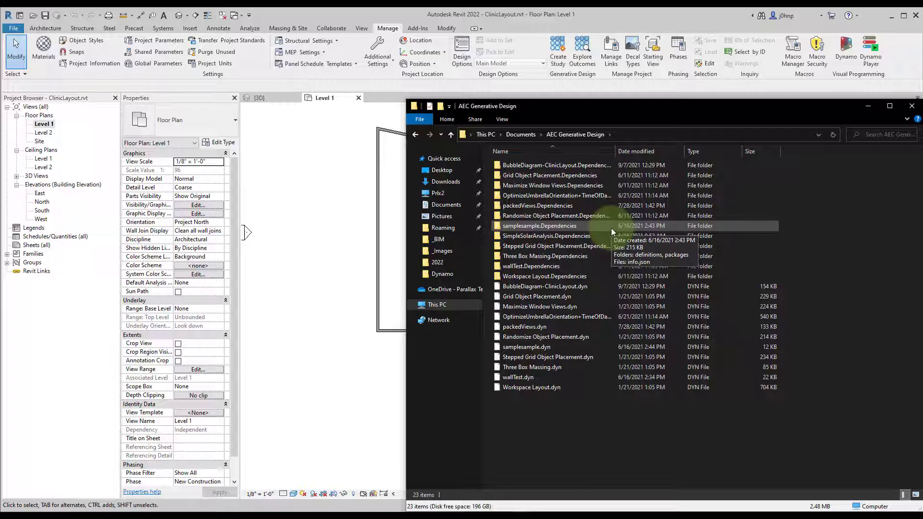
Close File Explorer and start Create Study, moving the study-type list off the floor plan.
left_click(350, 199)
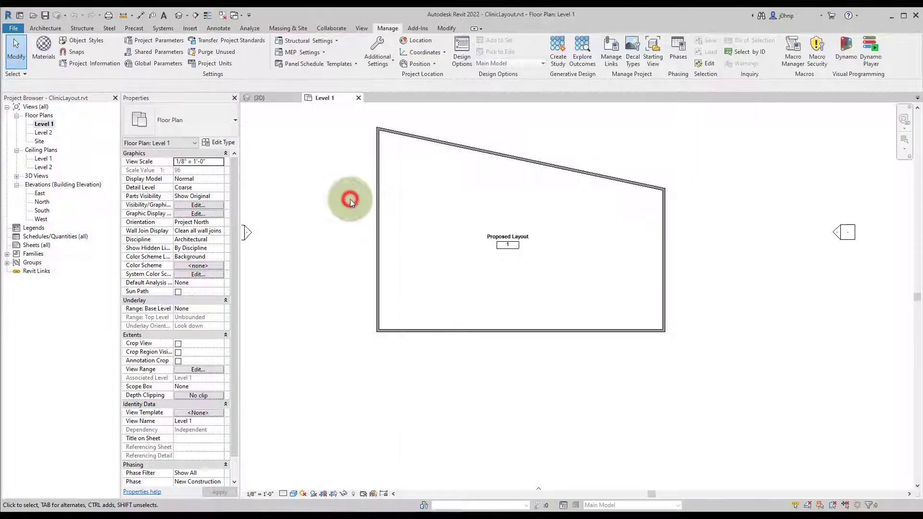
left_click(558, 62)
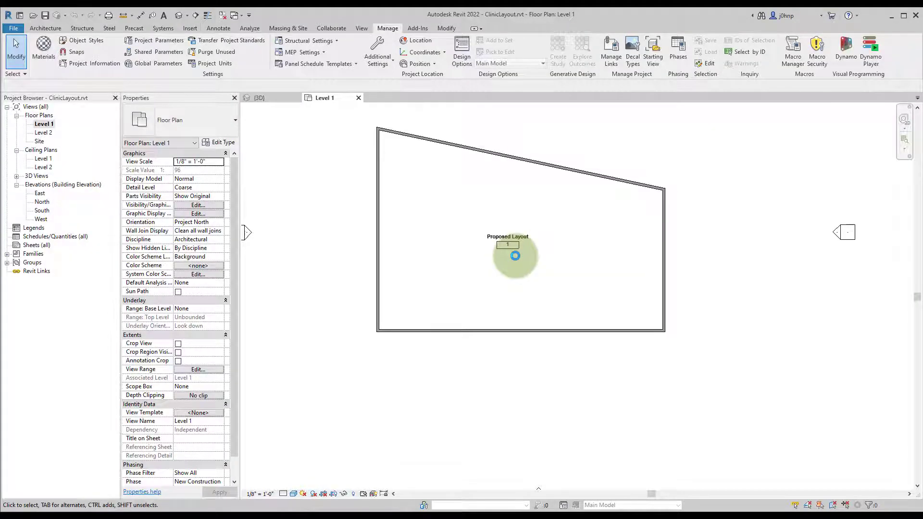
left_click_drag(879, 63, 276, 64)
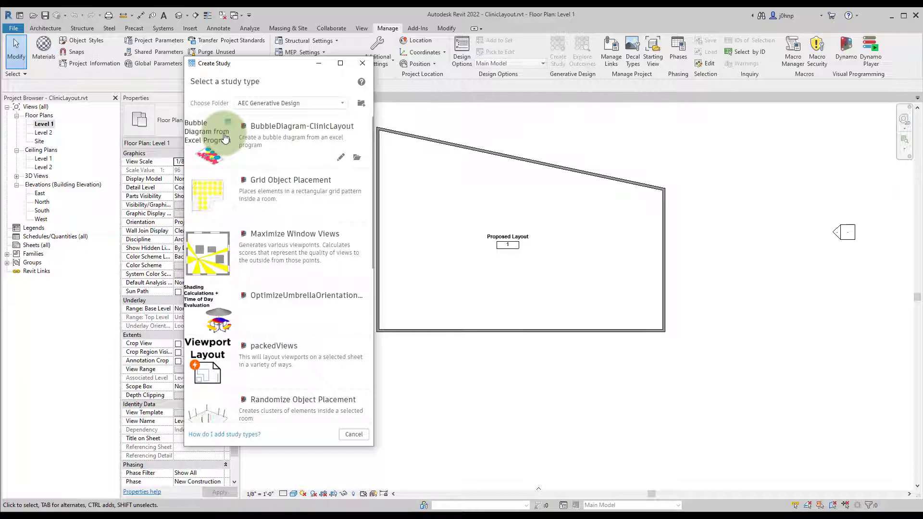
Define a BubbleDiagram-ClinicLayout study with the Proposed Layout room, then browse for a program file.
left_click(260, 145)
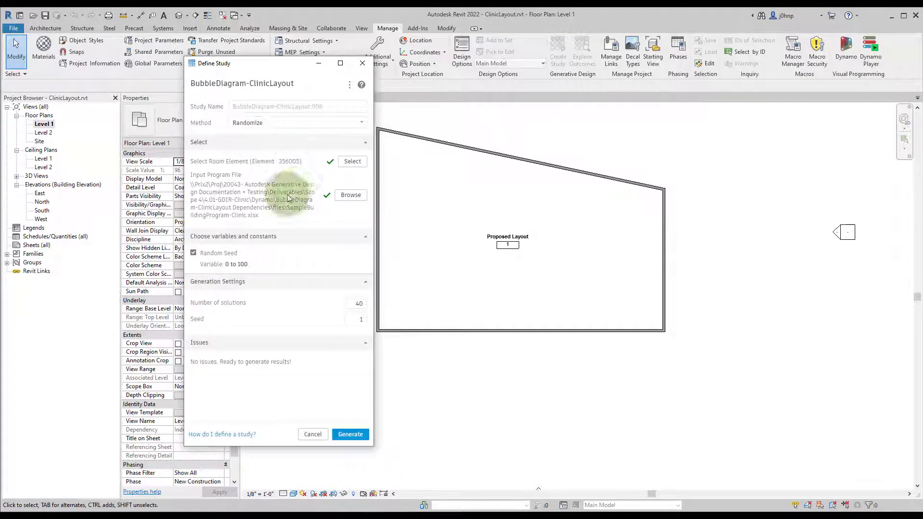
left_click_drag(284, 65, 204, 51)
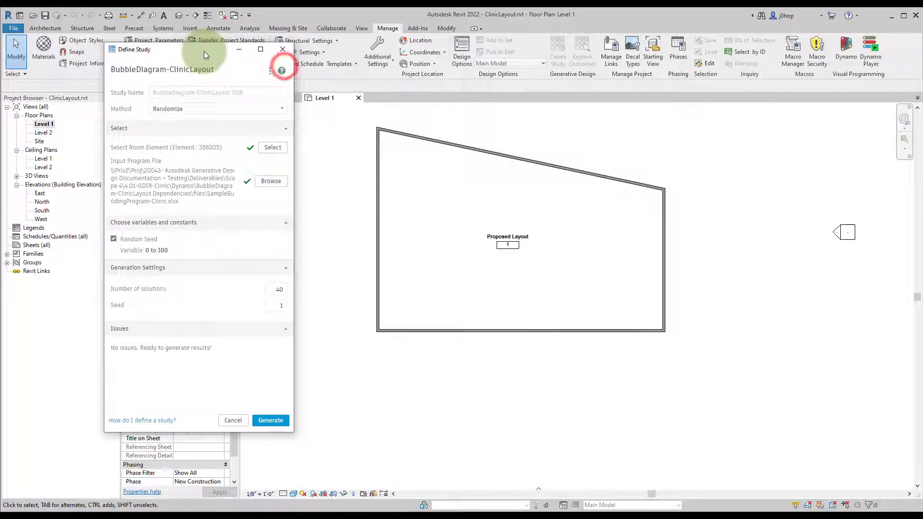
left_click(271, 149)
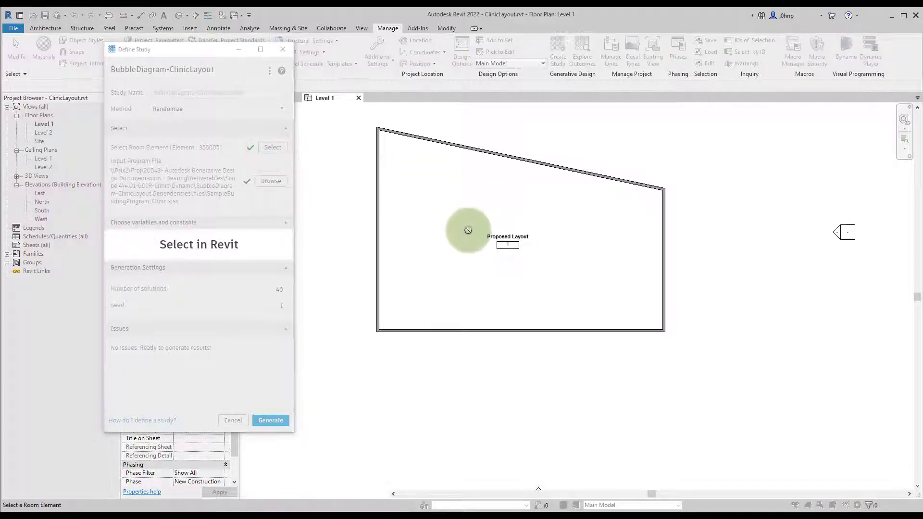
left_click(526, 260)
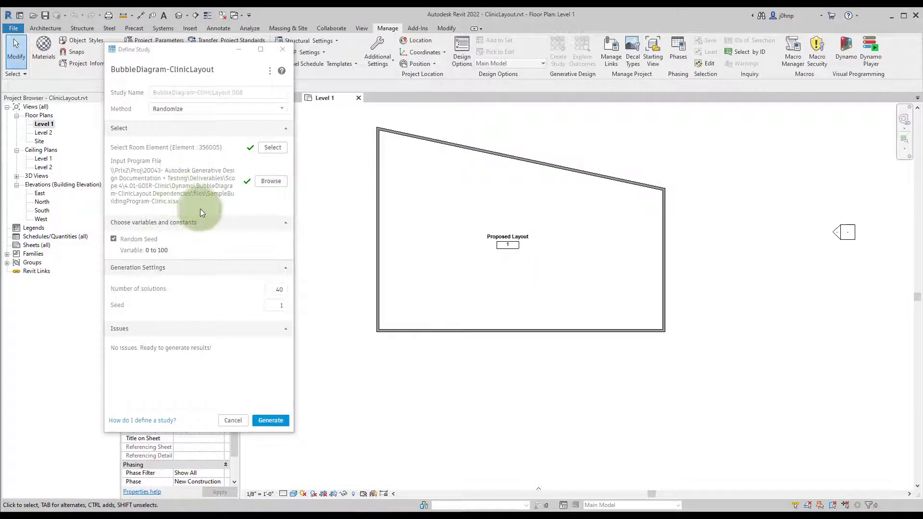
left_click(271, 181)
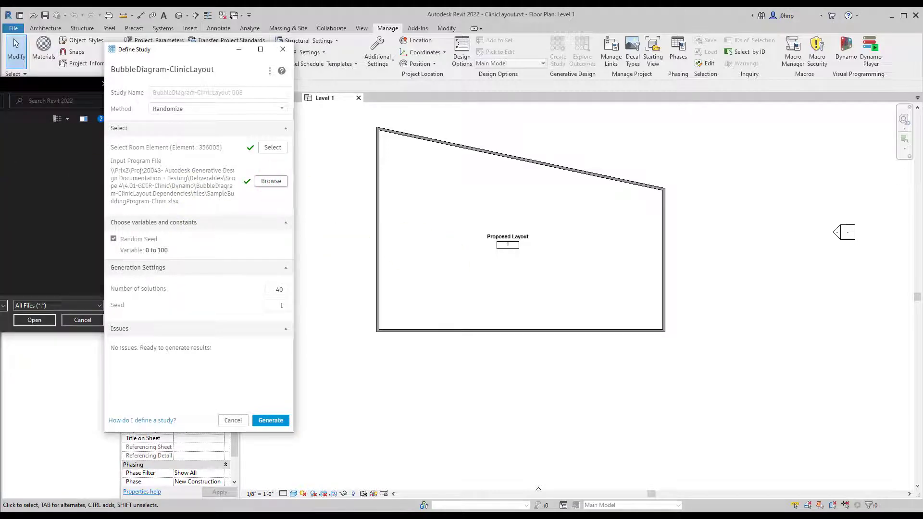
Use SampleBuildingProgram-Clinic.xlsx from Dependencies\files as the program file and generate outcomes.
left_click_drag(1, 84, 584, 105)
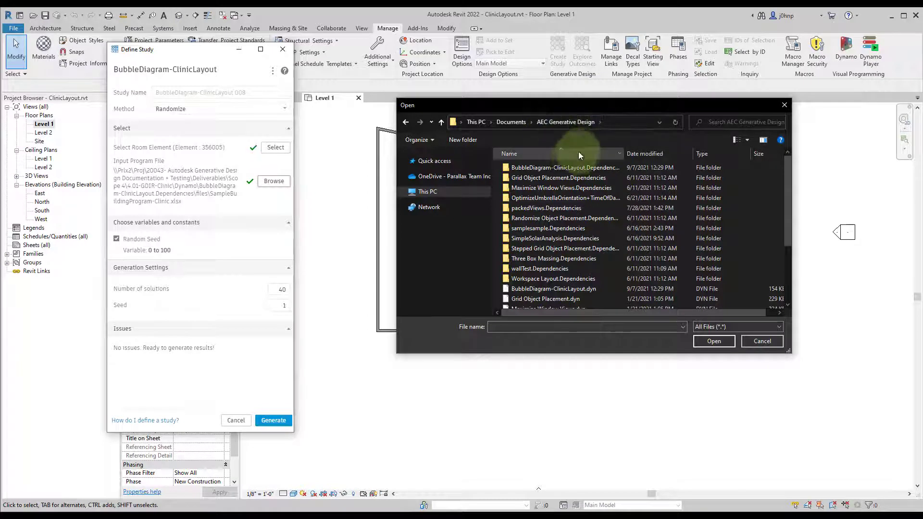
double_click(569, 169)
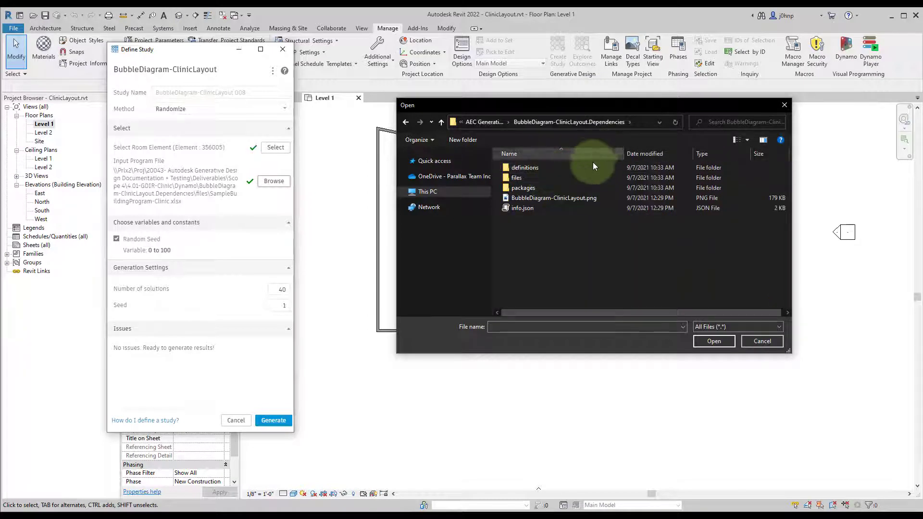
double_click(528, 179)
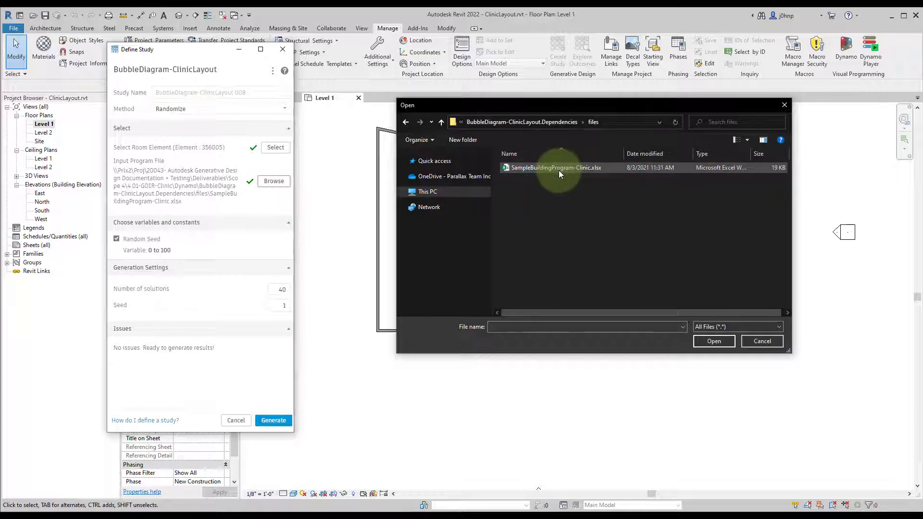
left_click(562, 168)
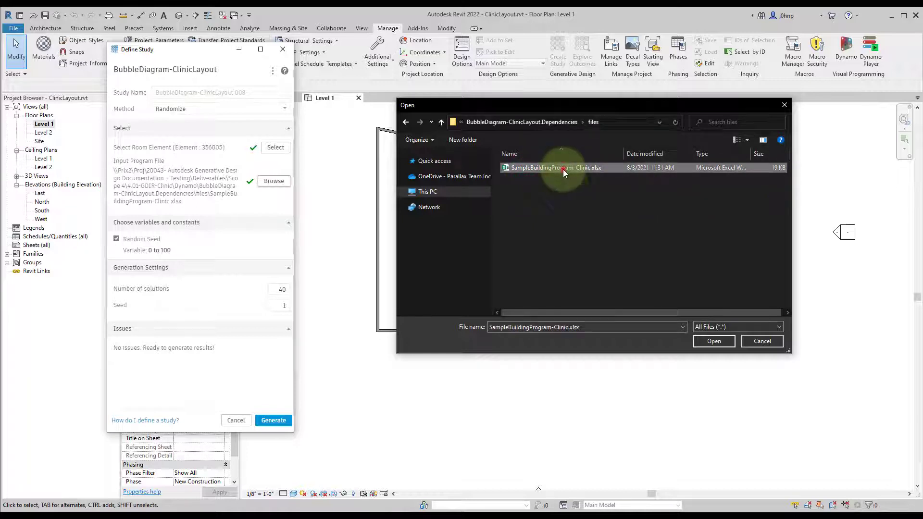
left_click(714, 340)
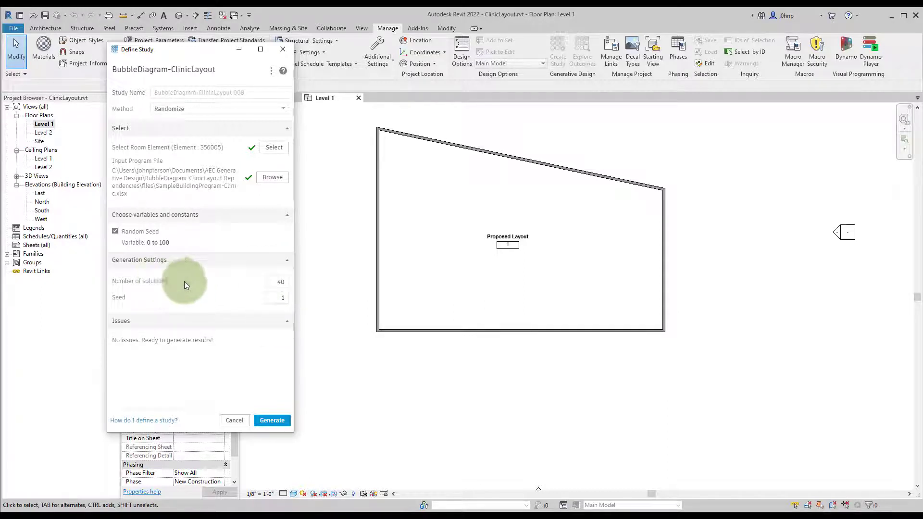
left_click(271, 419)
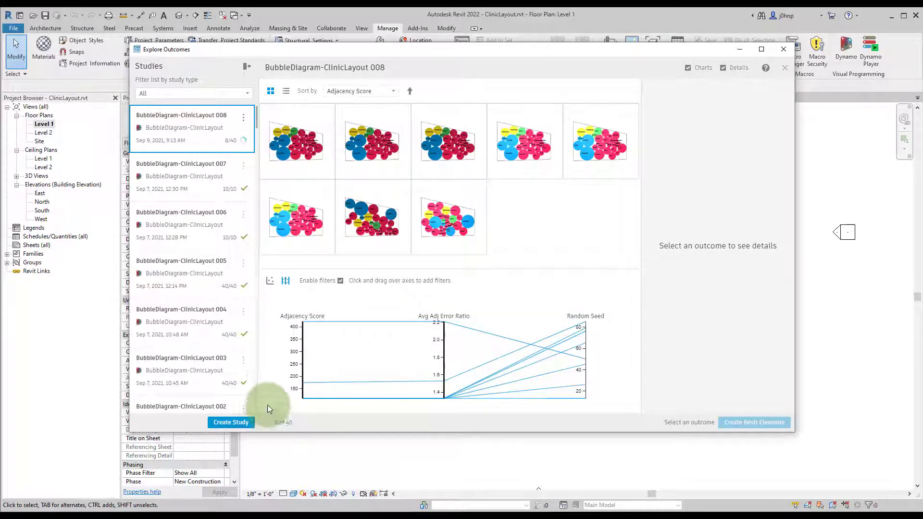
Show the first outcome's details and rearrange bubbles in its preview.
left_click(320, 161)
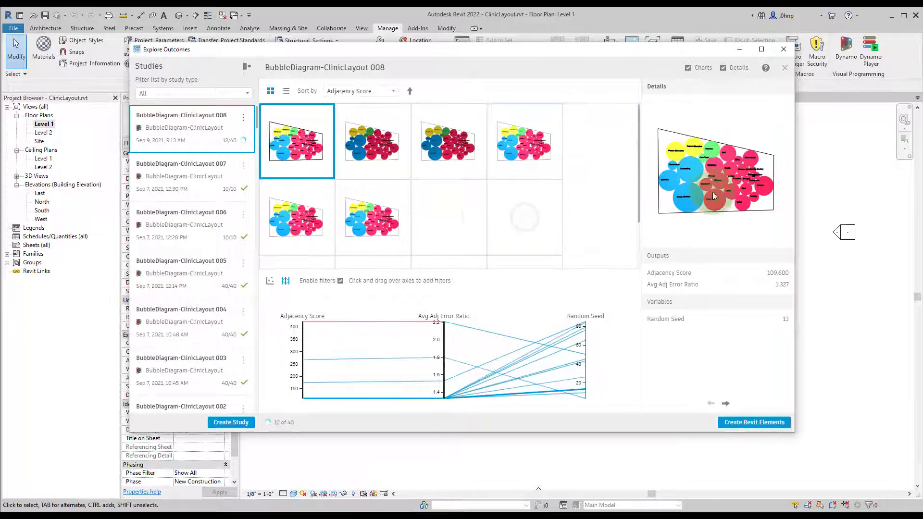
left_click_drag(711, 187, 677, 169)
scroll(684, 206, "up", 5)
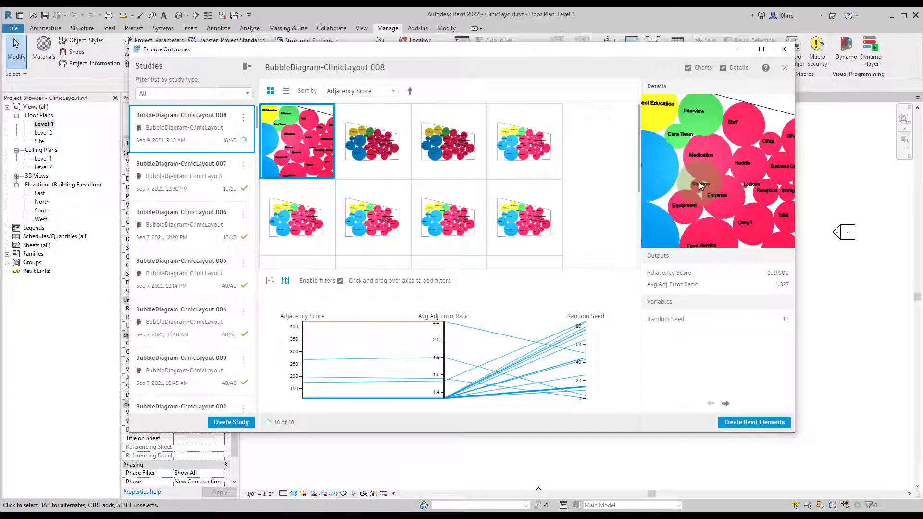
scroll(696, 169, "down", 5)
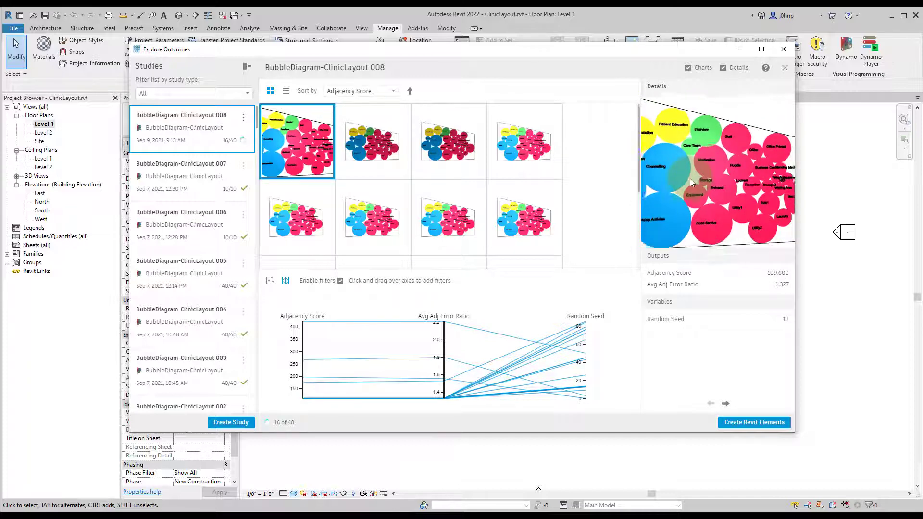
left_click_drag(690, 178, 639, 186)
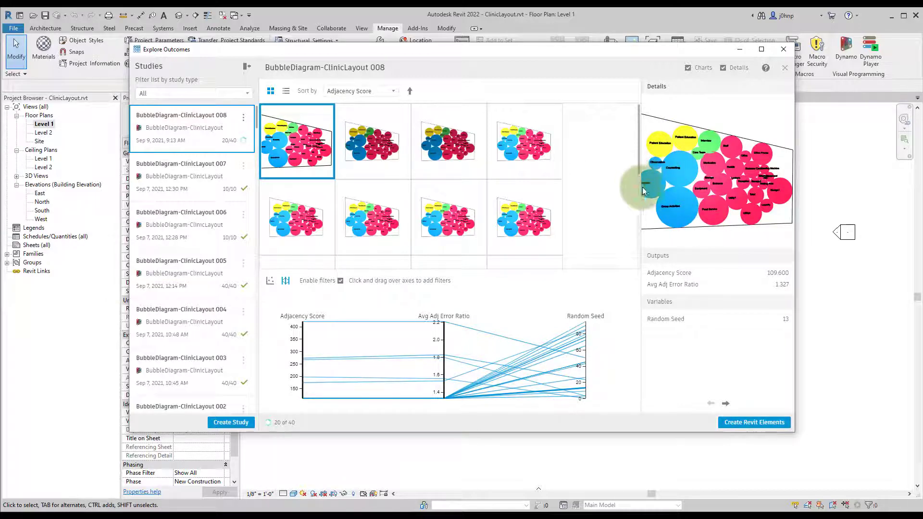
left_click_drag(713, 176, 660, 216)
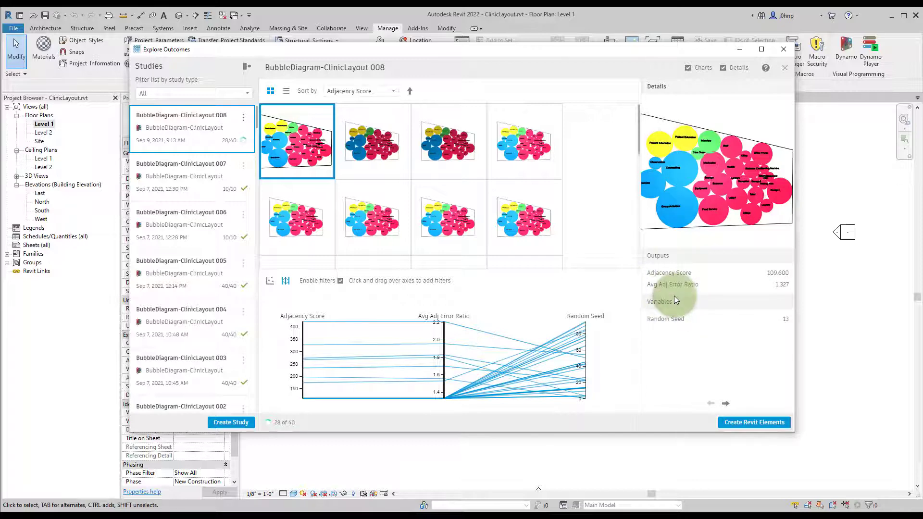
Filter outcomes by low Avg Adj Error Ratio, then clear the filter.
left_click_drag(441, 325, 440, 318)
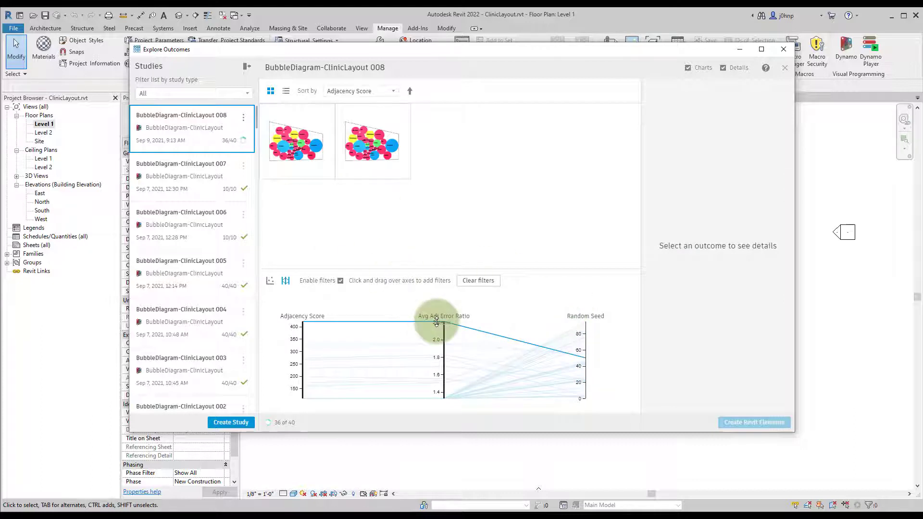
left_click(308, 132)
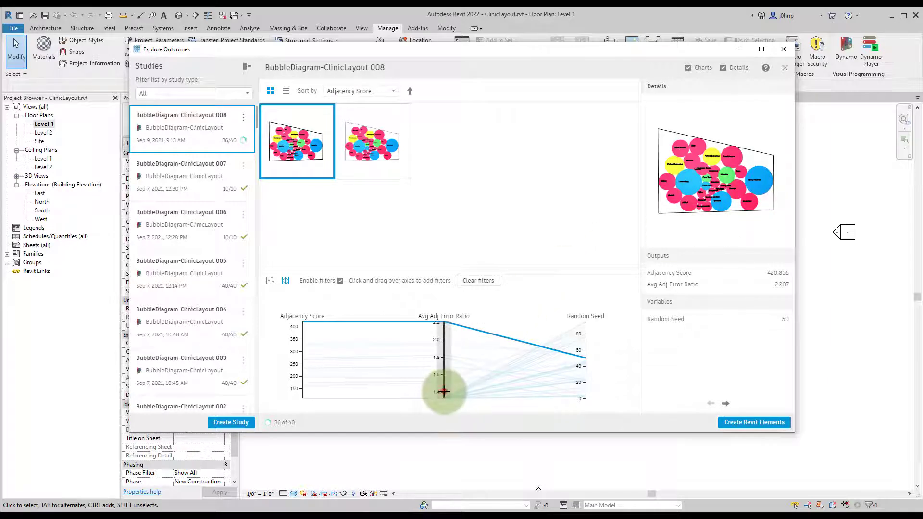
left_click_drag(444, 392, 446, 420)
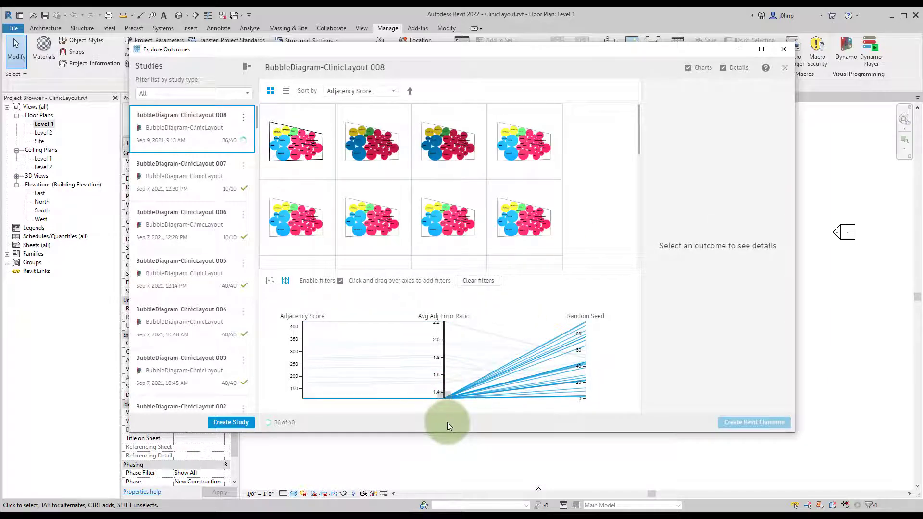
left_click(442, 352)
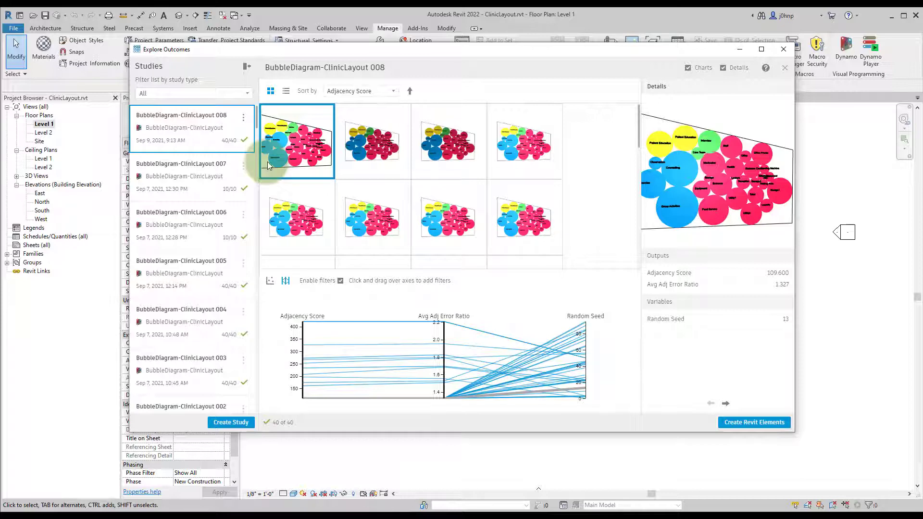
Narrow and reposition the outcomes window, collapse Studies, and switch Revit to the {3D} view.
left_click_drag(795, 156, 537, 185)
left_click_drag(335, 54, 172, 54)
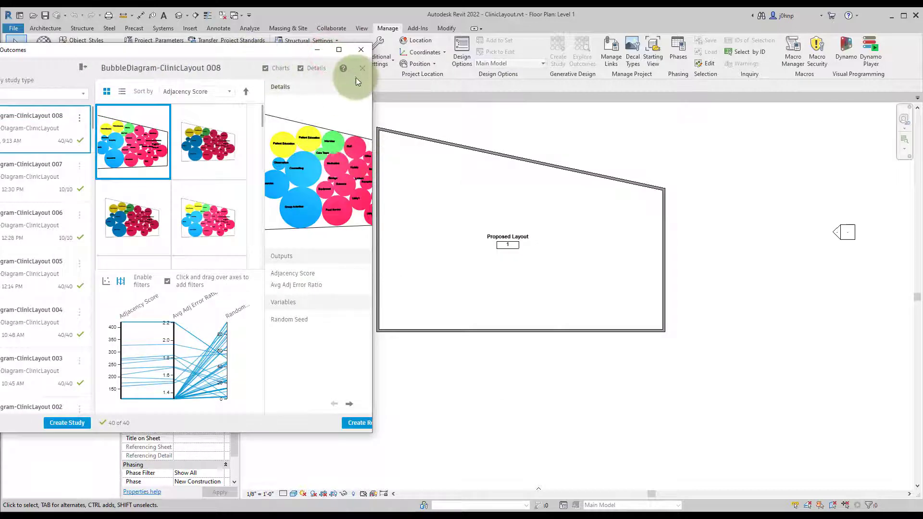
left_click_drag(371, 82, 344, 84)
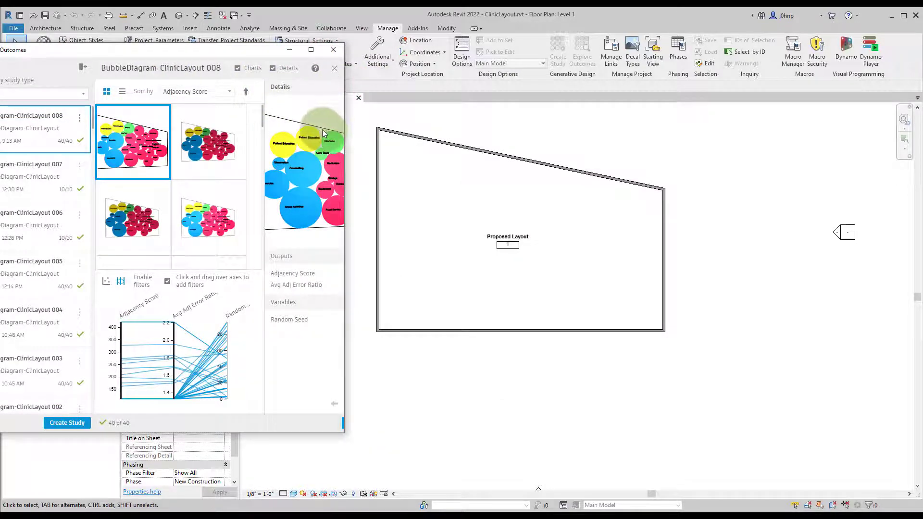
left_click_drag(345, 120, 379, 120)
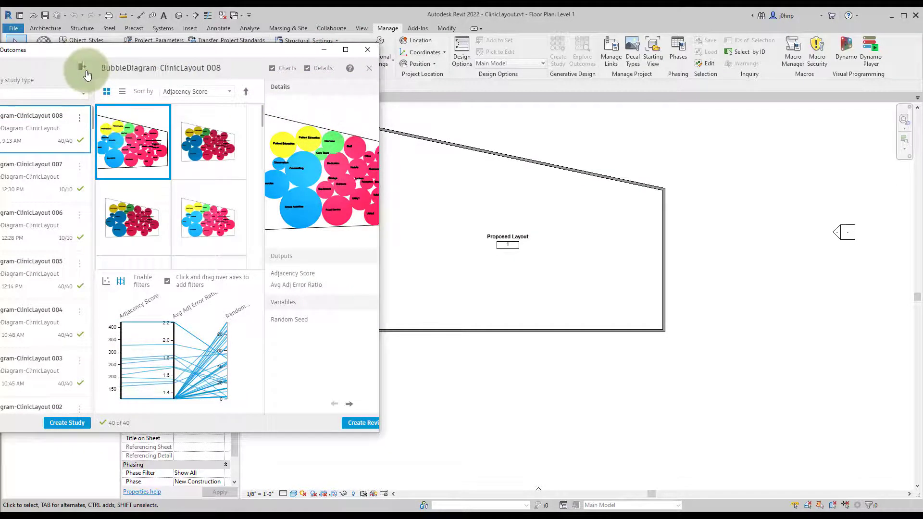
left_click(85, 71)
left_click_drag(131, 46, 189, 46)
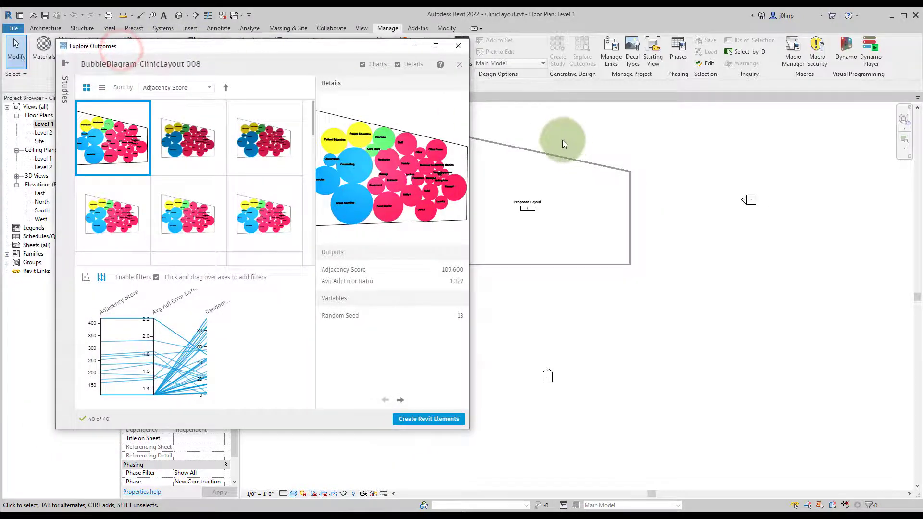
left_click(563, 139)
left_click(258, 98)
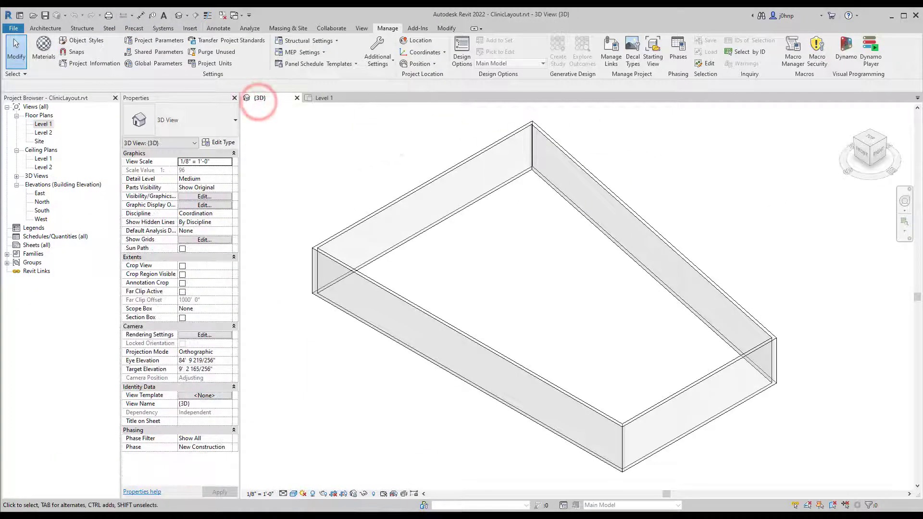
Pick the outcome with Adjacency Score 196.357 and Random Seed 0 for Create Revit Elements.
key("alt+Tab")
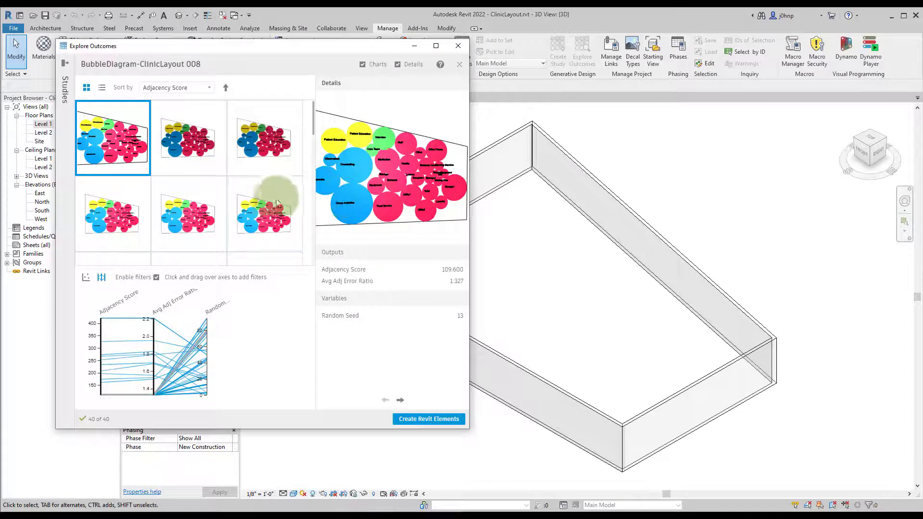
left_click(276, 217)
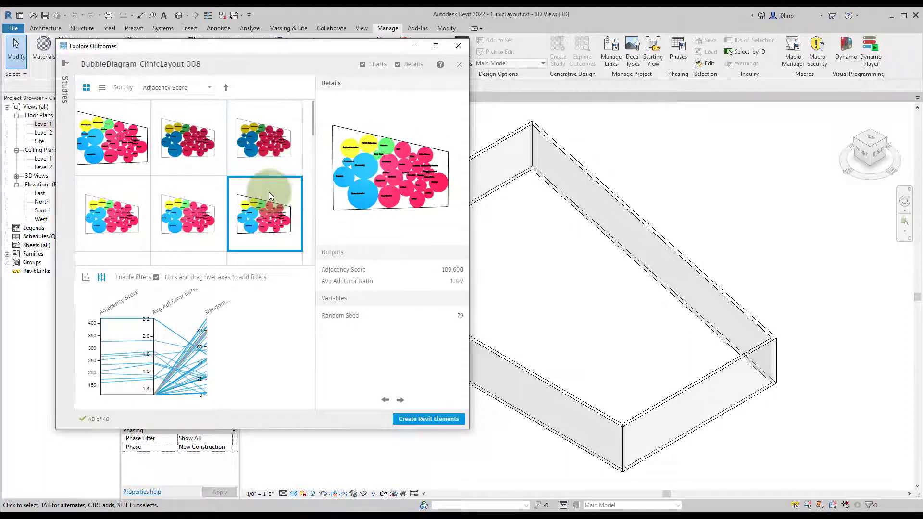
left_click_drag(315, 130, 301, 243)
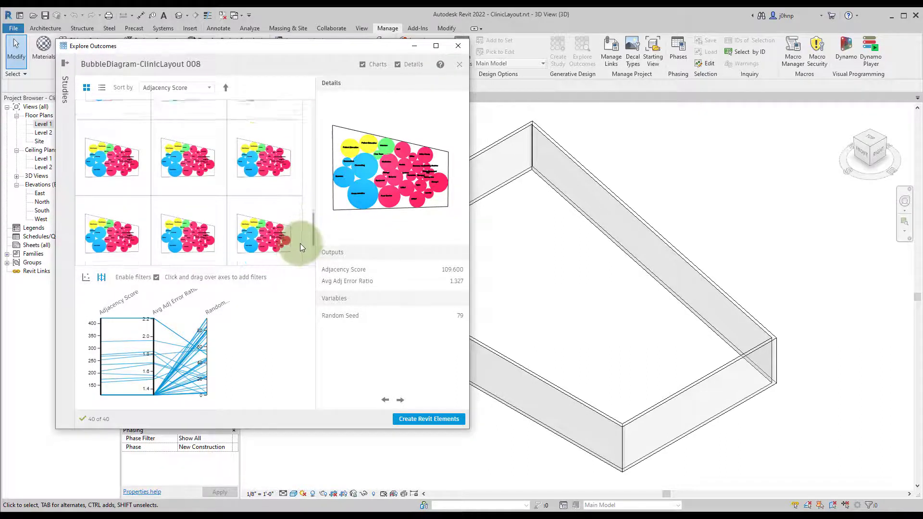
scroll(231, 236, "up", 3)
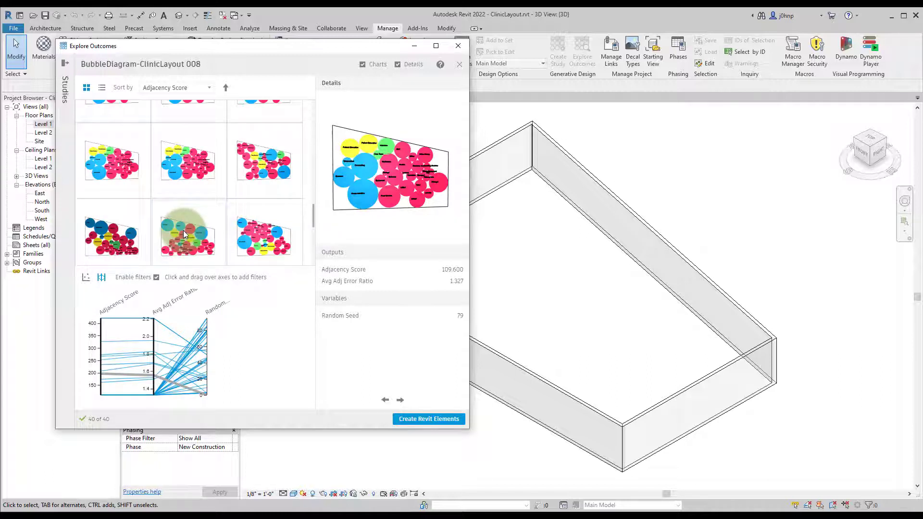
left_click(193, 255)
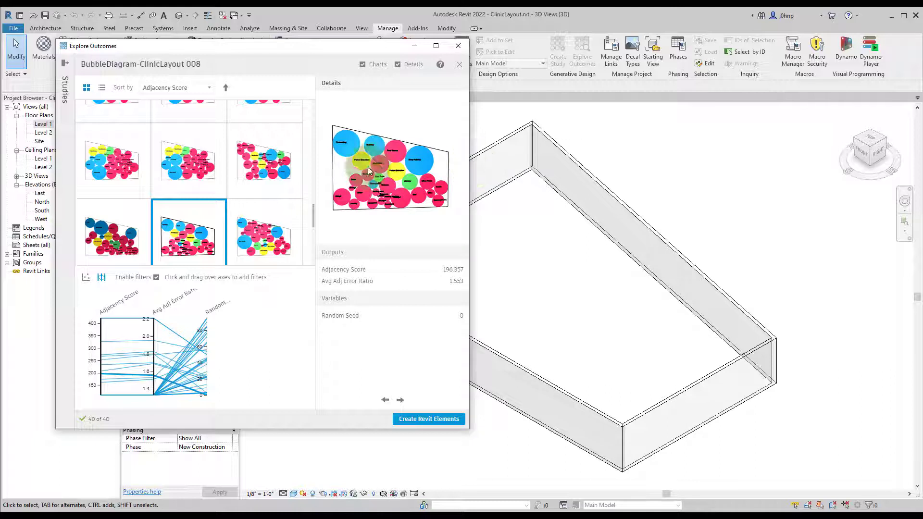
left_click(416, 426)
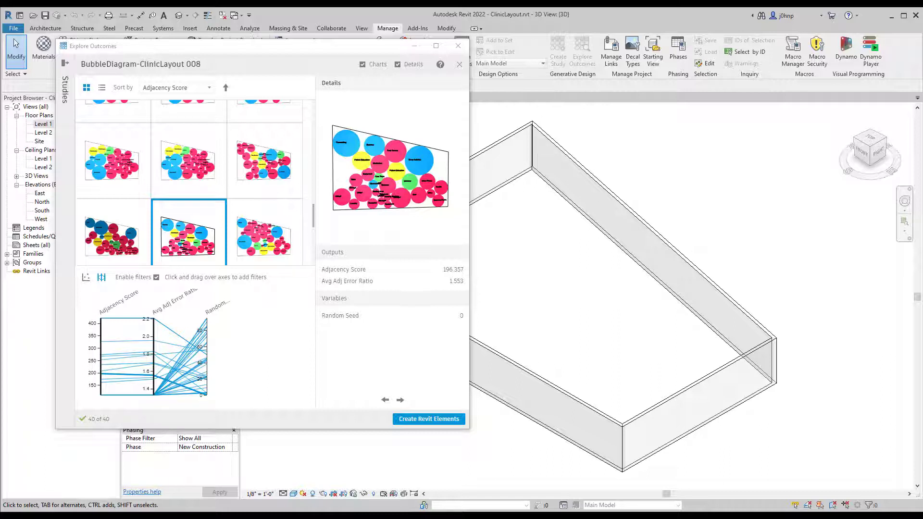
left_click(508, 359)
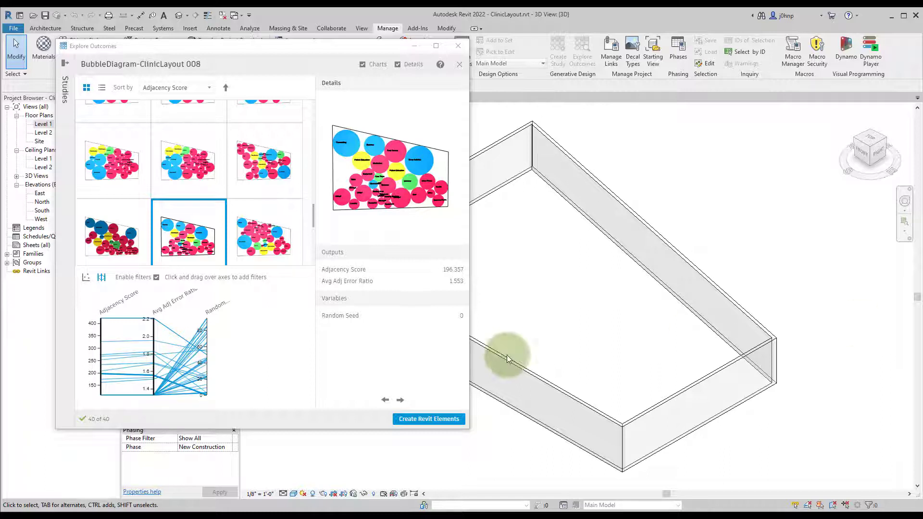
Build the chosen layout as Revit bubbles and inspect the Toilet bubble in 3D.
left_click(436, 421)
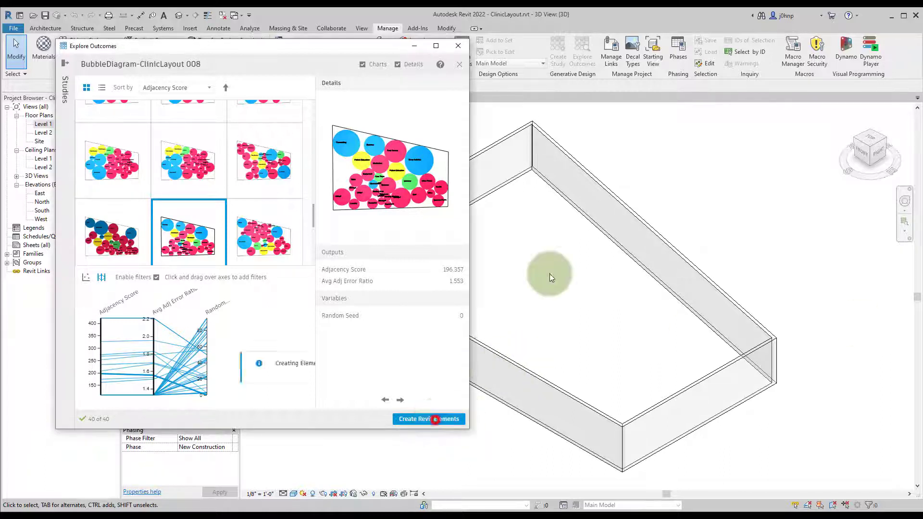
left_click(595, 241)
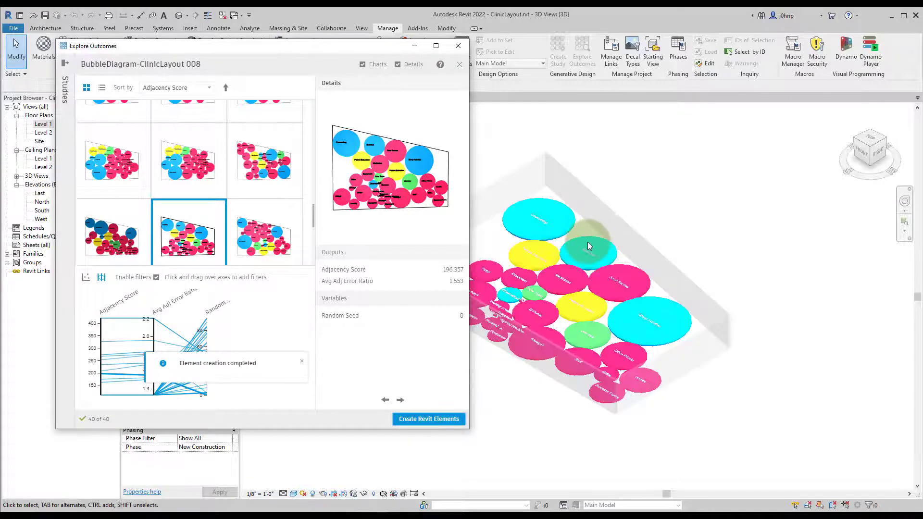
left_click(569, 273)
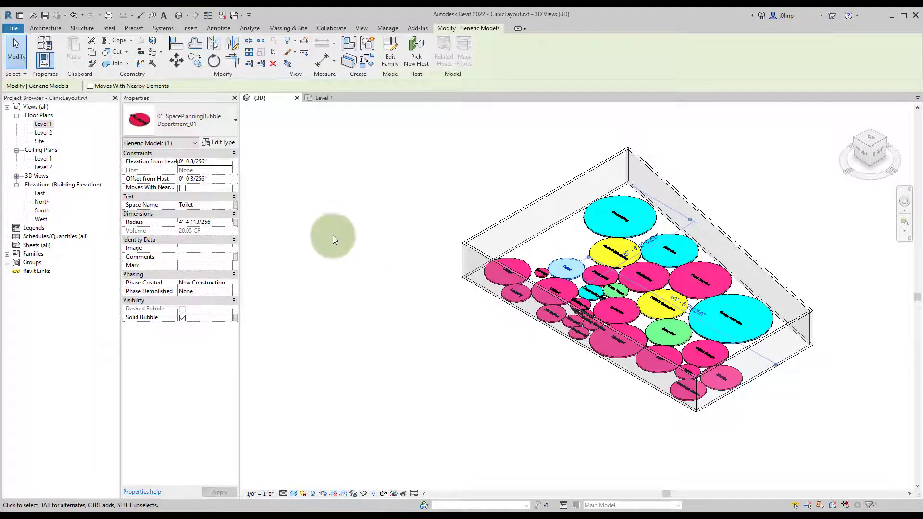
scroll(563, 308, "up", 3)
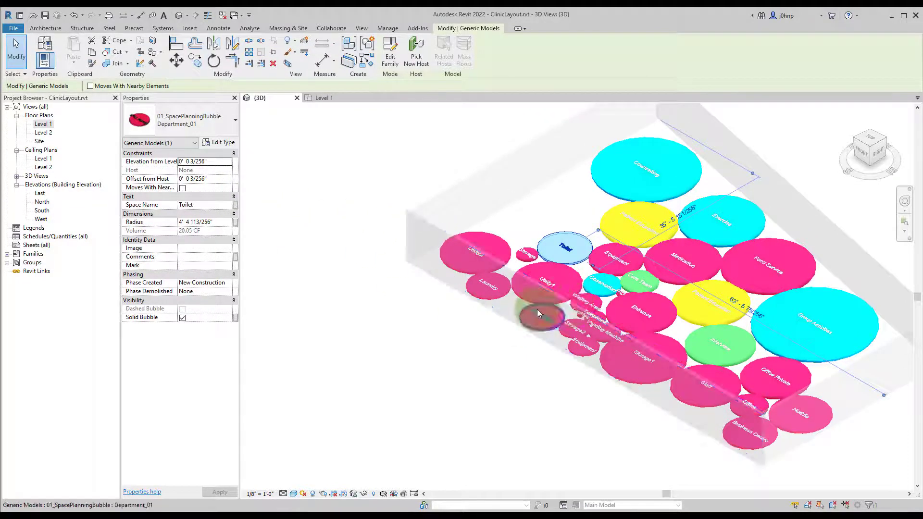
Deselect the Toilet bubble, reframe the 3D view, and open the Design Options manager.
left_click(482, 353)
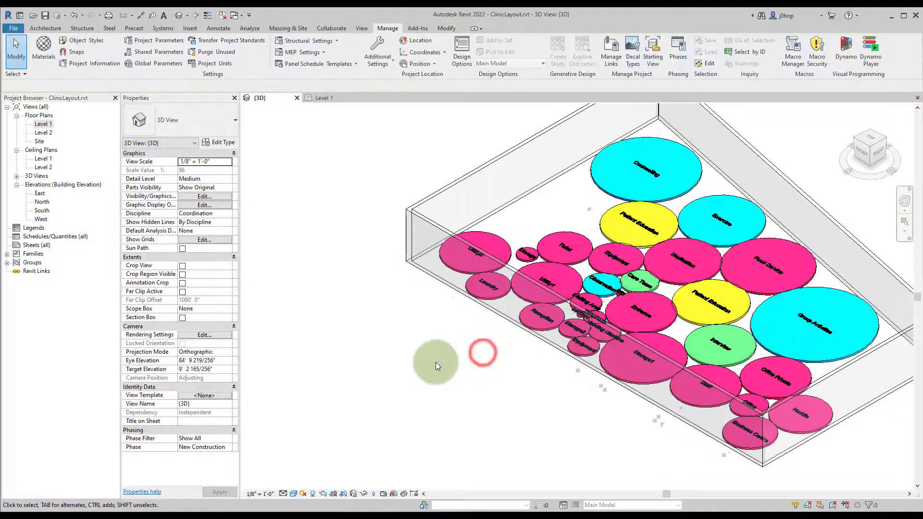
middle_click_drag(439, 351, 399, 325)
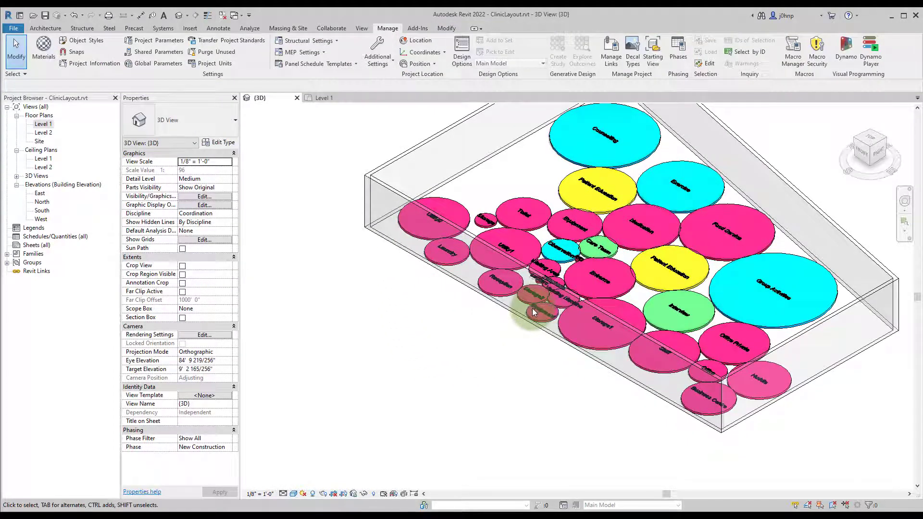
scroll(532, 311, "down", 2)
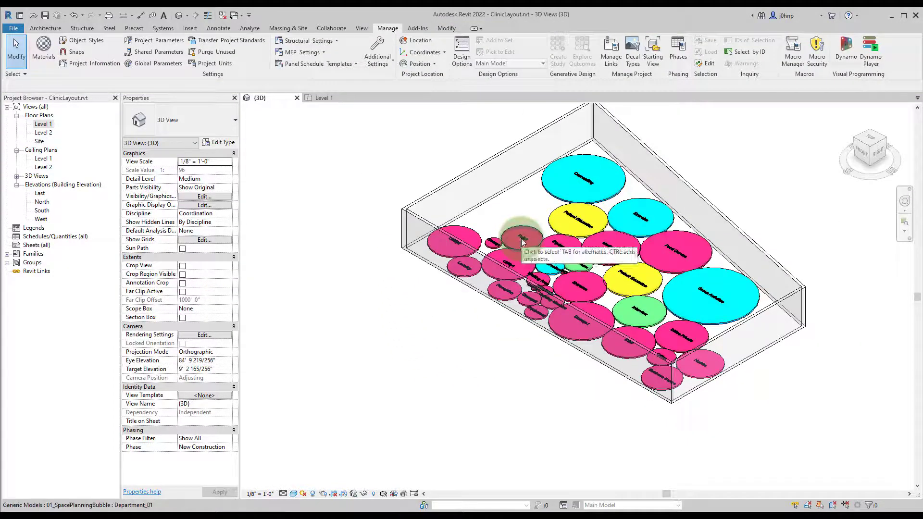
mouse_move(521, 243)
middle_mouse_down("shift")
mouse_move(541, 238)
mouse_move(439, 284)
mouse_move(486, 315)
middle_mouse_up("shift")
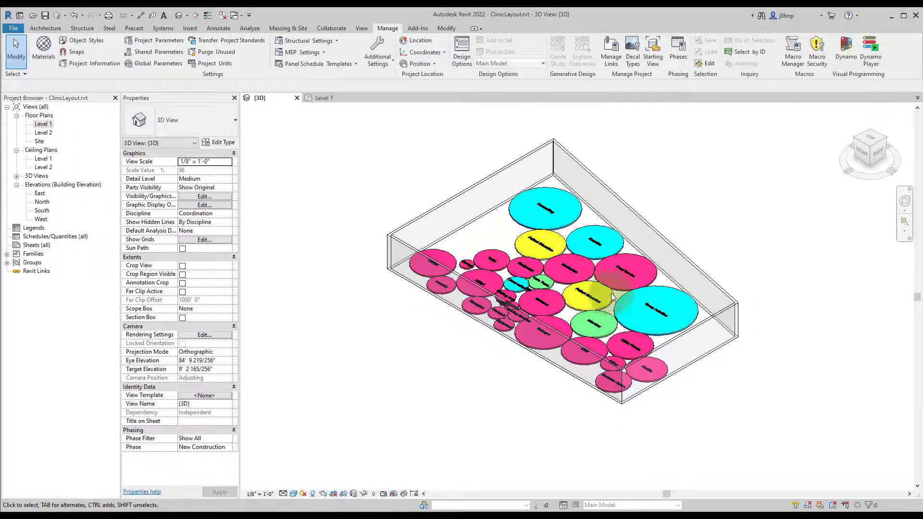
left_click(685, 437)
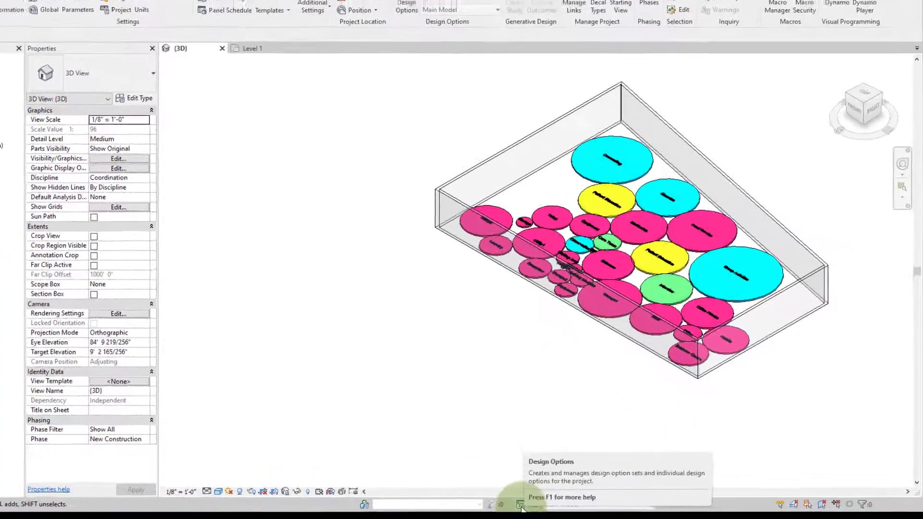
left_click(564, 506)
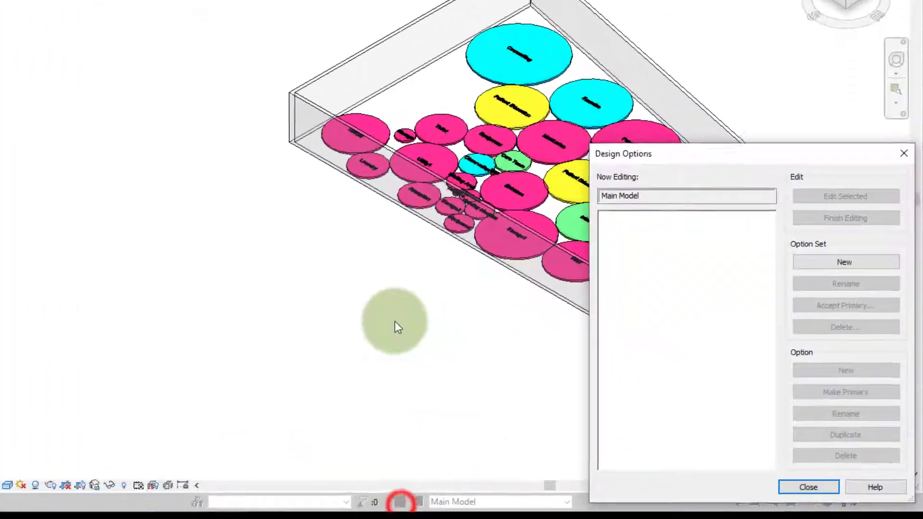
Create Option Set 1 containing Options 1, 2 and 3.
left_click(814, 223)
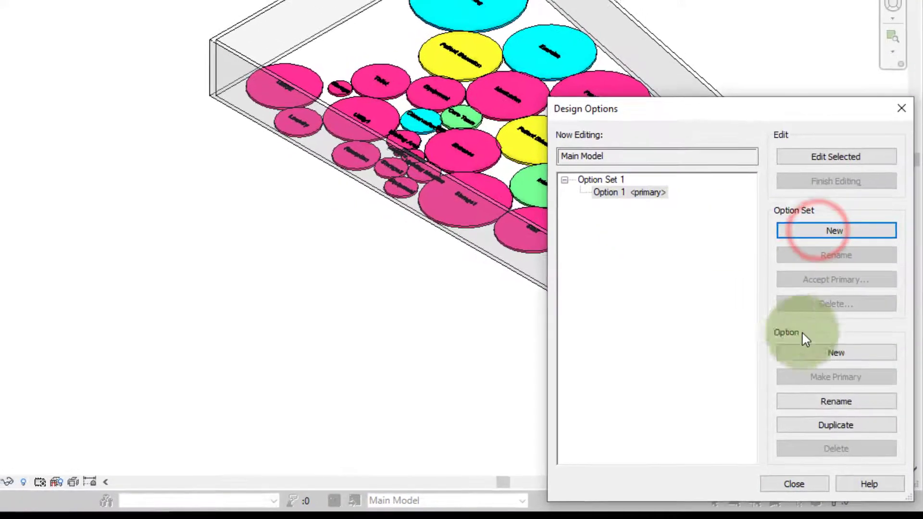
left_click(815, 352)
left_click(823, 364)
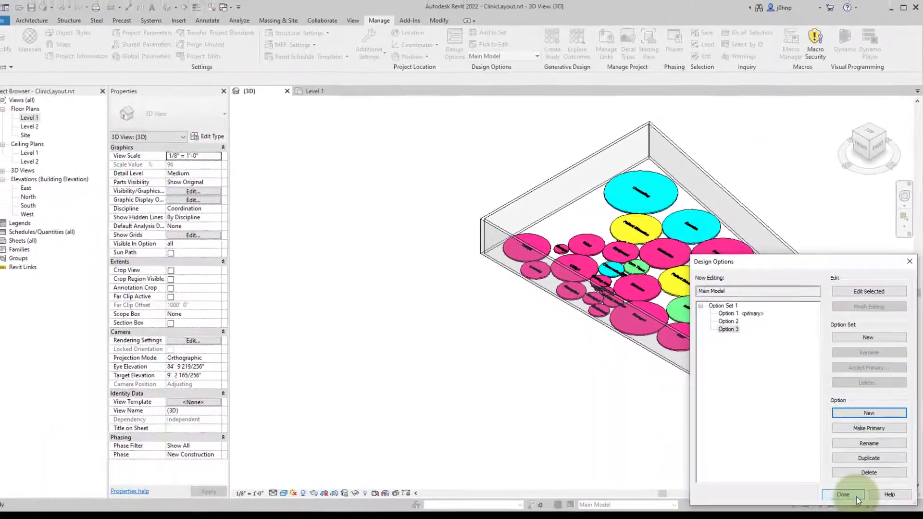
left_click(813, 486)
Delete the 31 bubbles but keep the enclosure walls, then make Option 1 active.
middle_click_drag(652, 274, 597, 264)
left_click_drag(367, 140, 598, 274)
left_click_drag(666, 336, 753, 408)
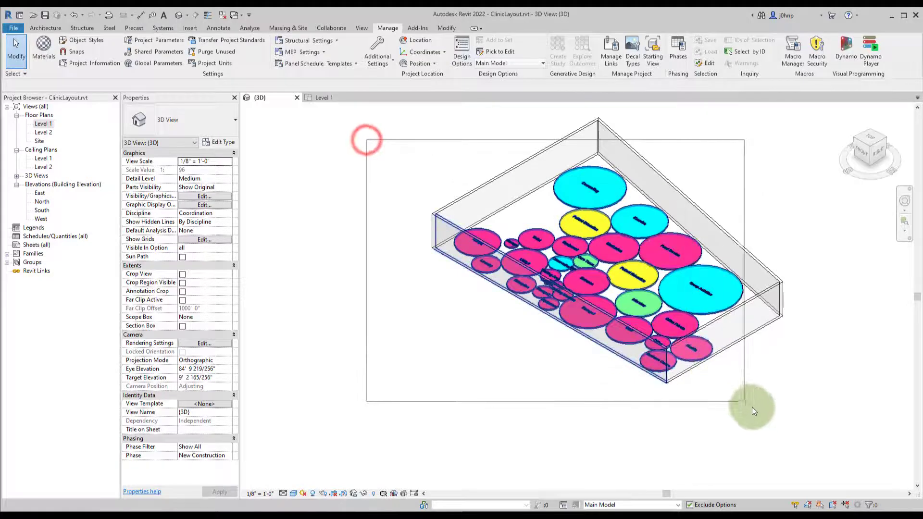
left_click(616, 319, "shift")
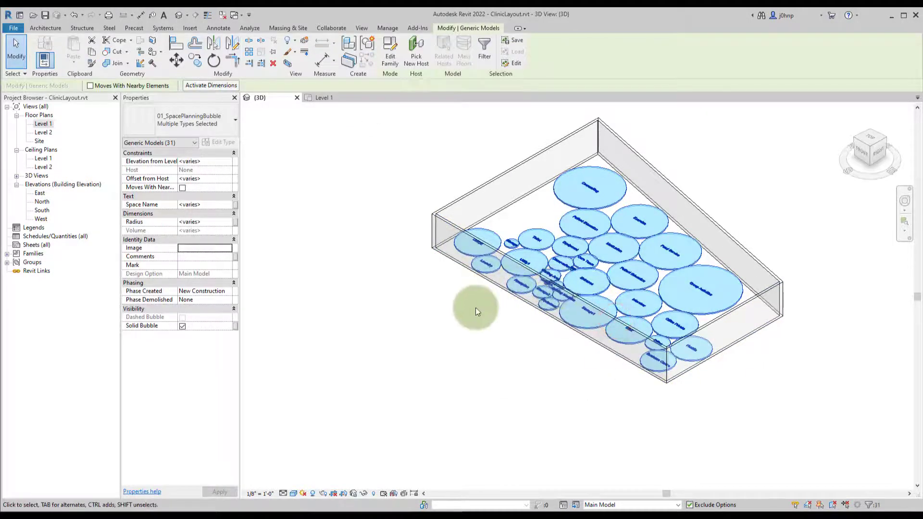
key("Delete")
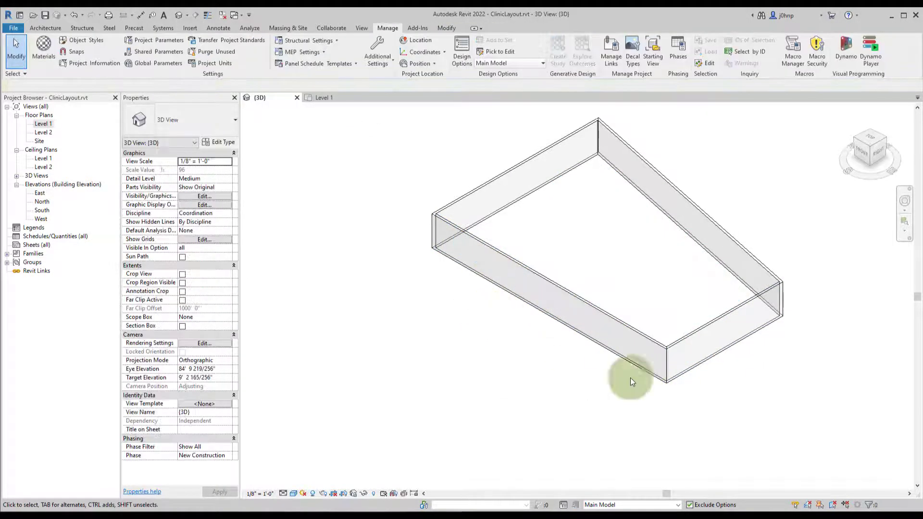
left_click(616, 504)
left_click(611, 478)
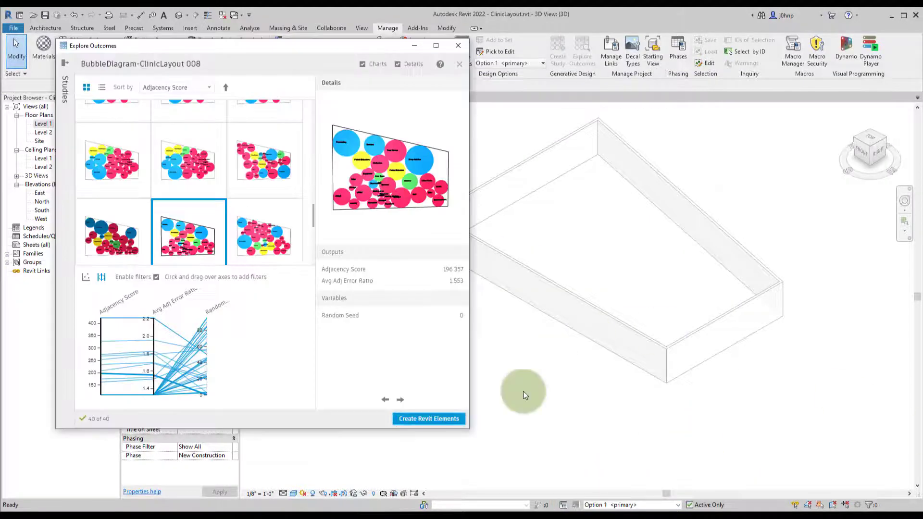
Build the chosen outcome's bubble layout into Option 1, then switch to Option 2.
left_click(441, 418)
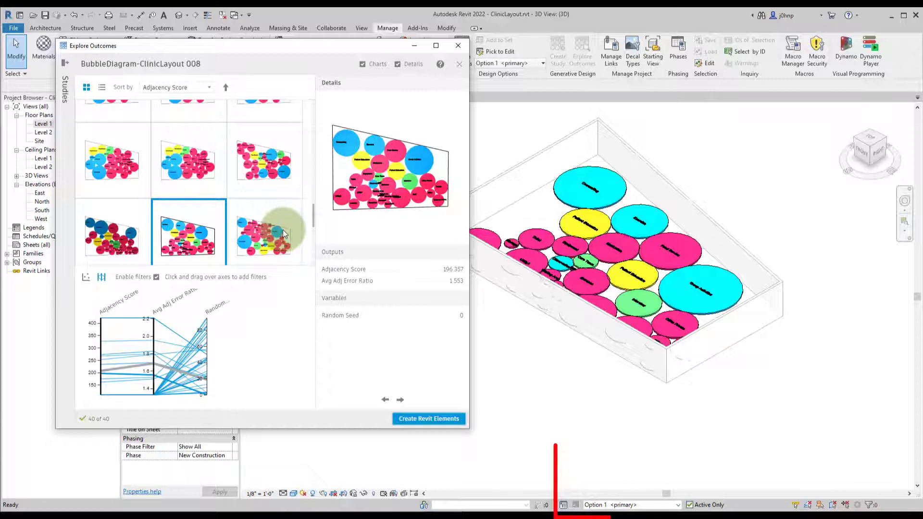
left_click(620, 504)
left_click(612, 487)
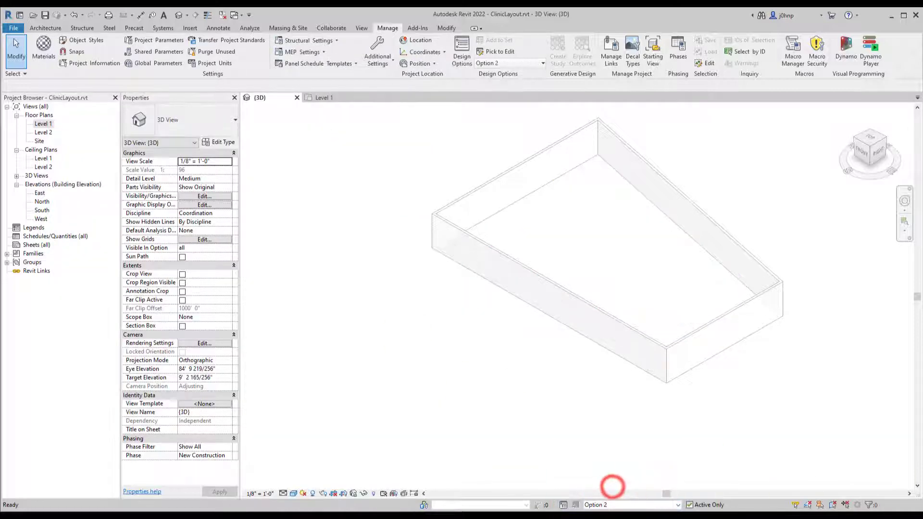
Create the seed 19 outcome's bubble layout in Option 2.
left_click(580, 335)
left_click(282, 241)
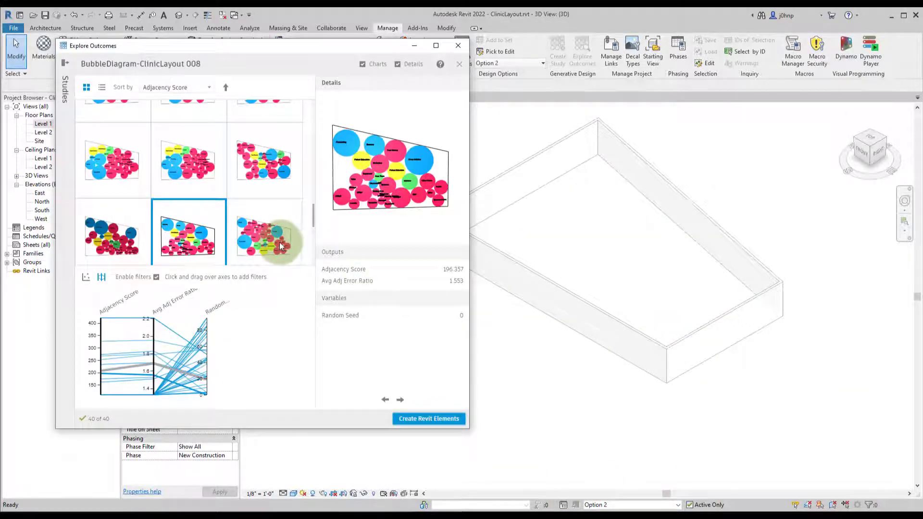
left_click(430, 419)
left_click(429, 419)
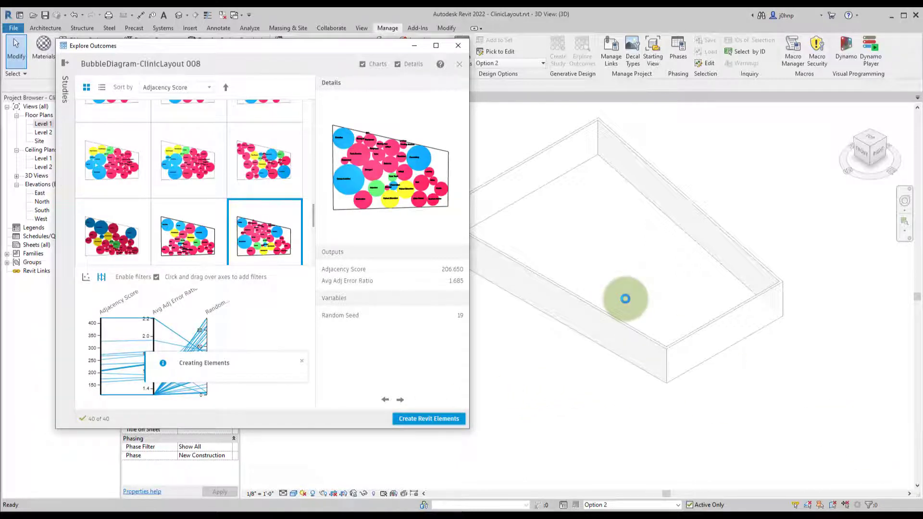
Switch to Option 3, build the seed 50 layout there, and minimize Explore Outcomes.
left_click(663, 502)
left_click(611, 495)
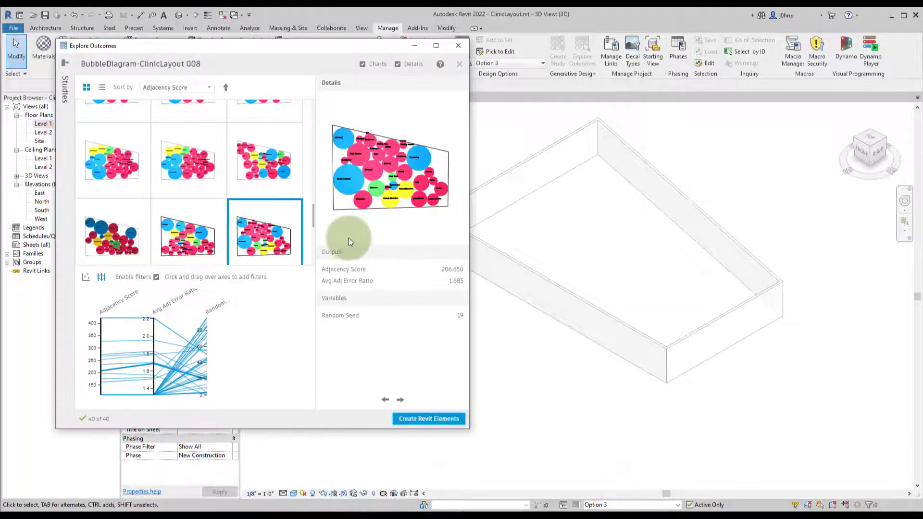
left_click_drag(316, 216, 287, 253)
left_click(425, 419)
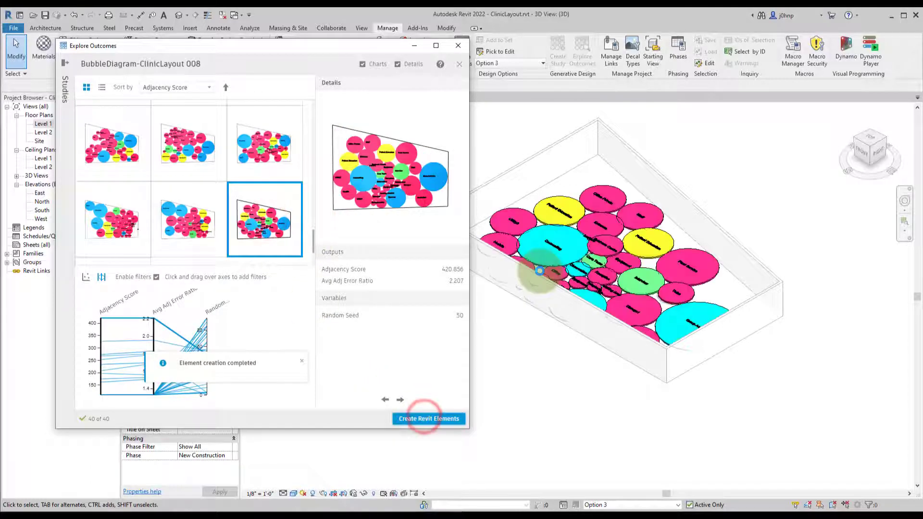
left_click(416, 44)
Review Option 2, Option 1, Main Model and Option 2 again, ending on Option 3.
left_click(661, 505)
left_click(294, 464)
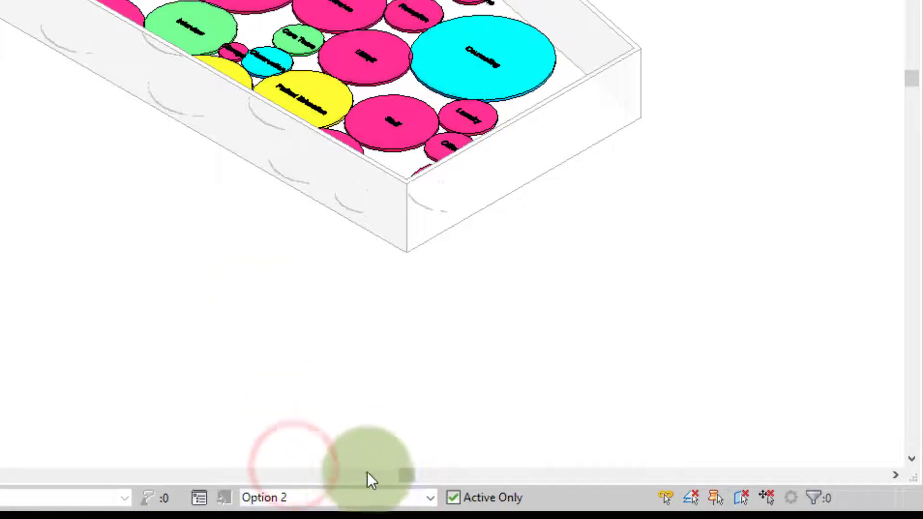
left_click(353, 492)
left_click(330, 445)
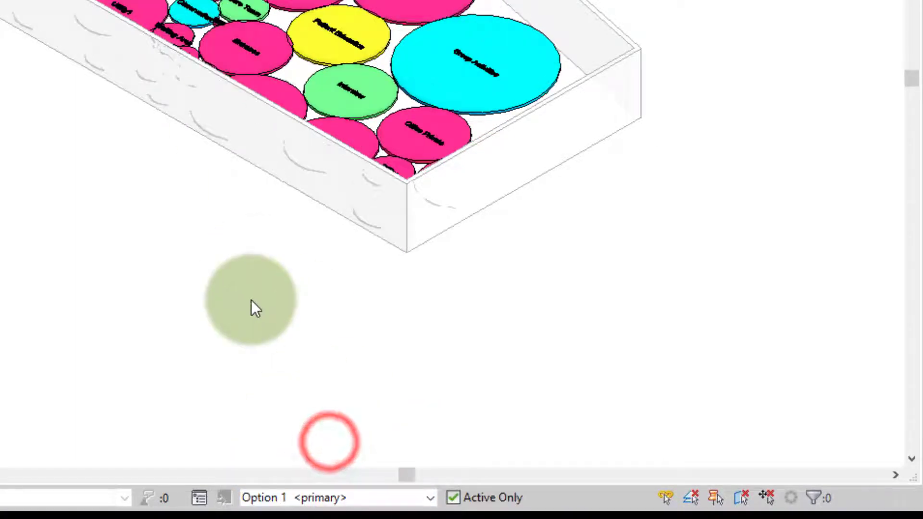
left_click(261, 495)
left_click(283, 423)
left_click(275, 495)
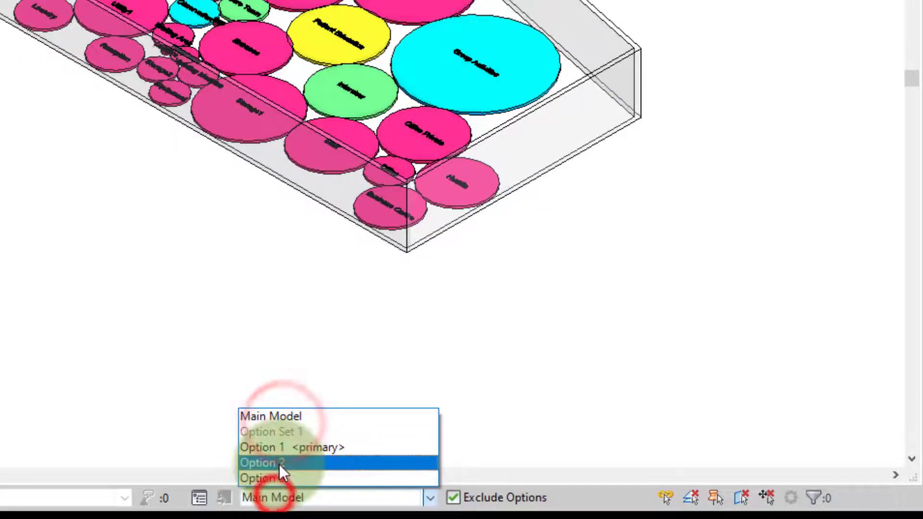
left_click(279, 461)
left_click(293, 497)
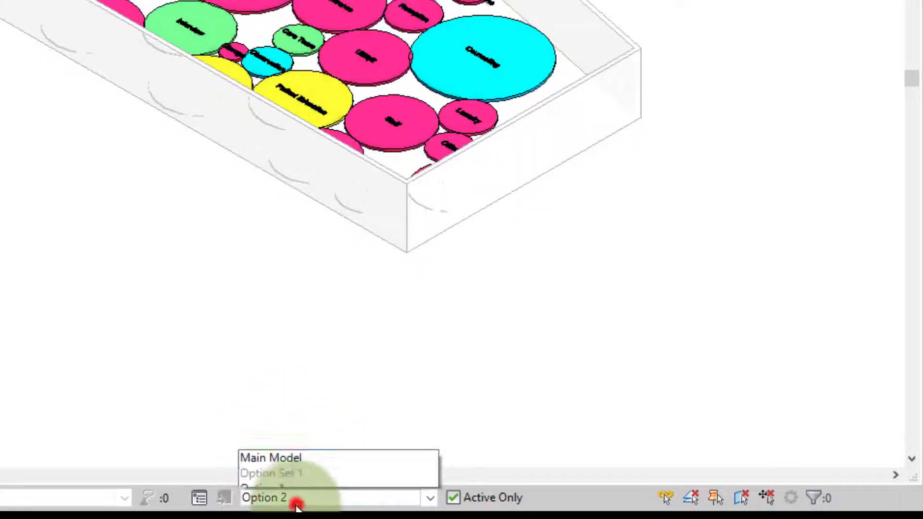
left_click(288, 478)
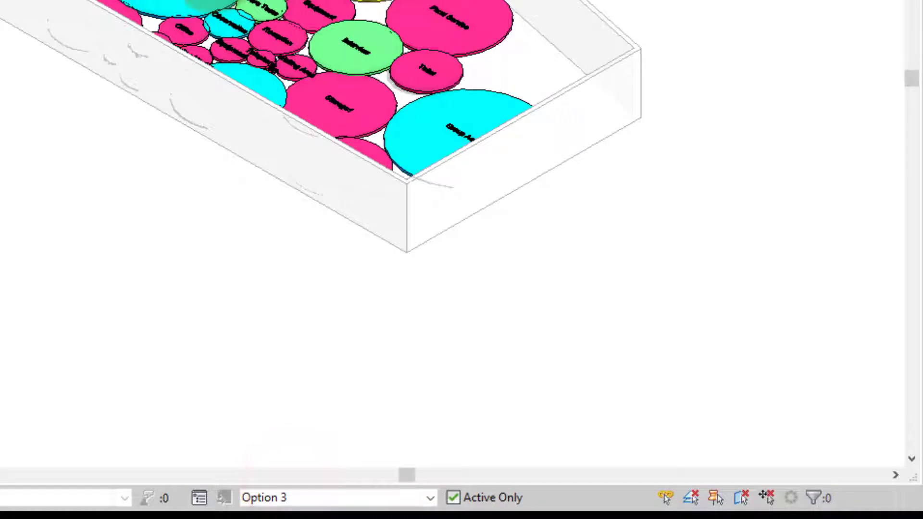
Reframe the whole enclosure and select the yellow Patient Education bubble.
scroll(231, 192, "up", 2)
middle_click_drag(232, 192, 110, 176)
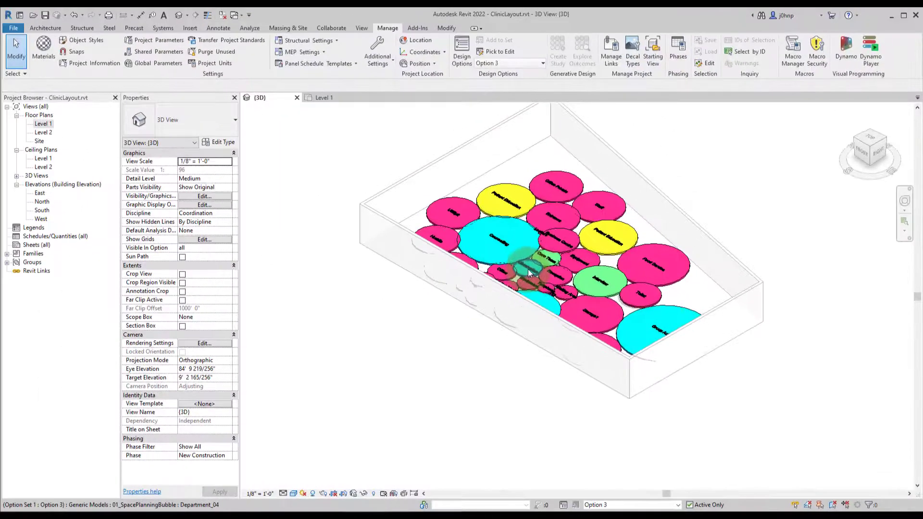
middle_click_drag(529, 274, 483, 278, "shift")
middle_click_drag(410, 336, 410, 336, "shift")
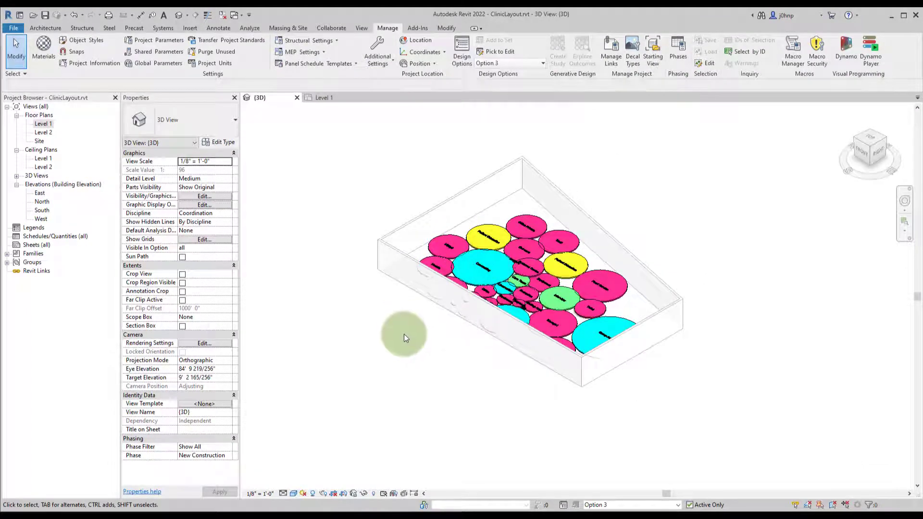
middle_click_drag(489, 226, 490, 232, "shift")
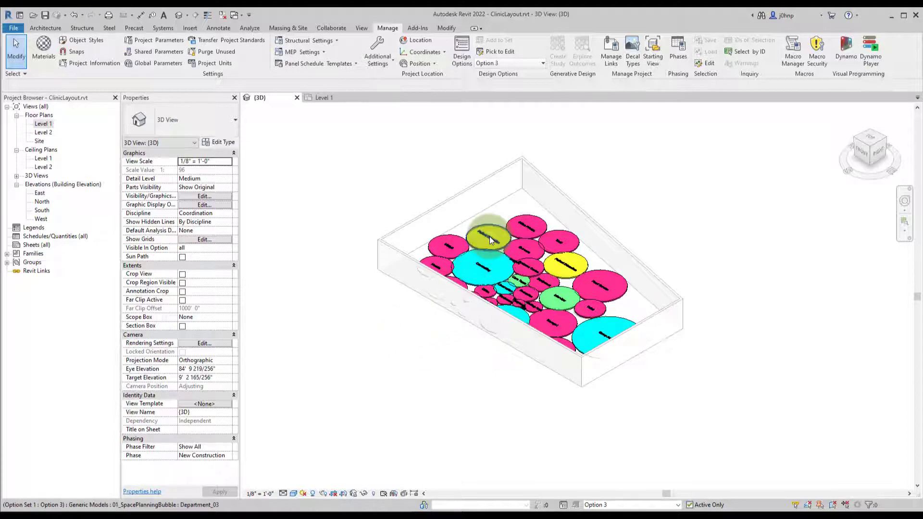
left_click(490, 236)
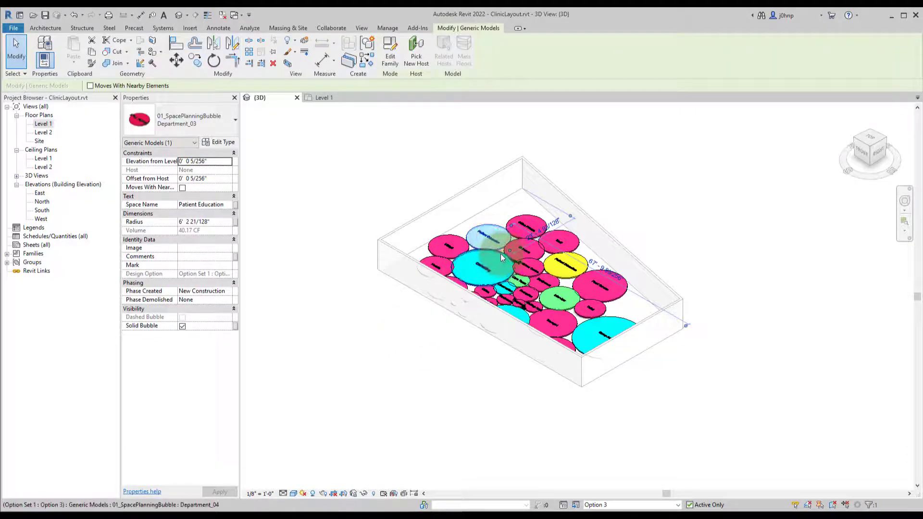
Edit the bubble's 01_SpacePlanningBubble family and open its Ref. Level floor plan.
left_click(392, 63)
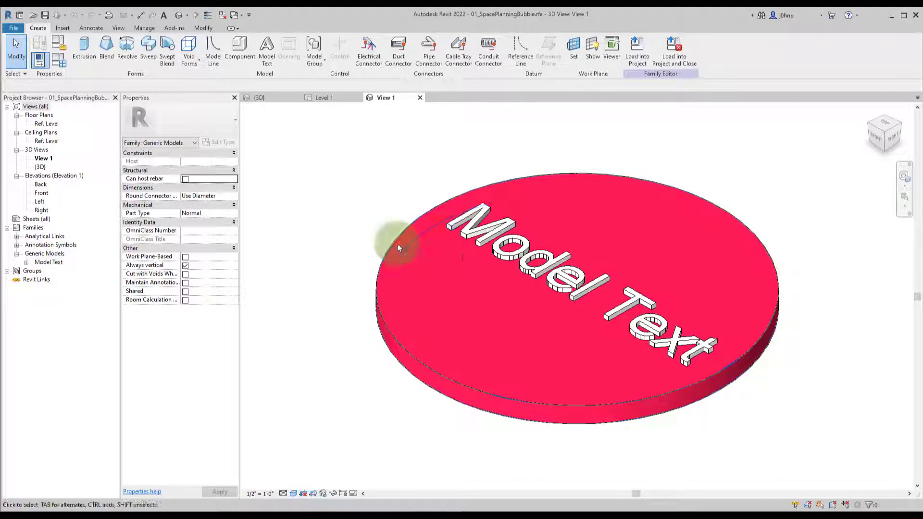
double_click(48, 123)
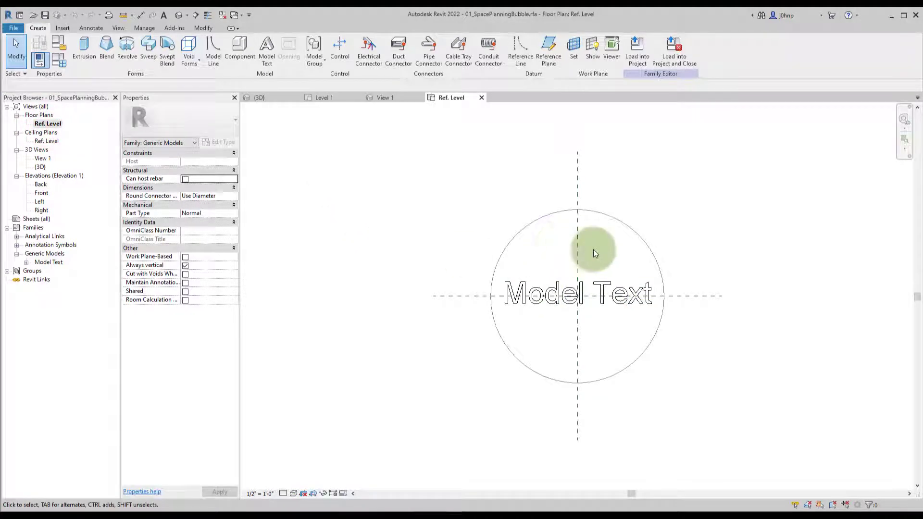
left_click(585, 291)
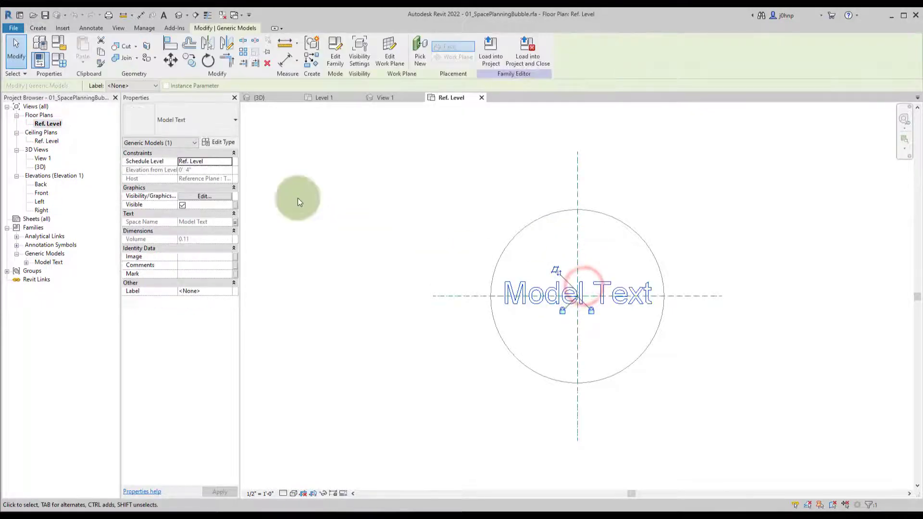
left_click(235, 223)
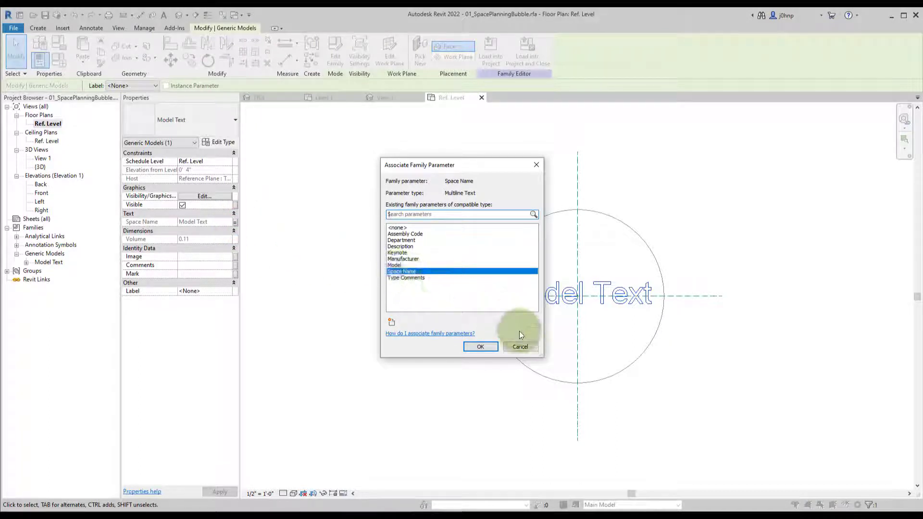
left_click(519, 346)
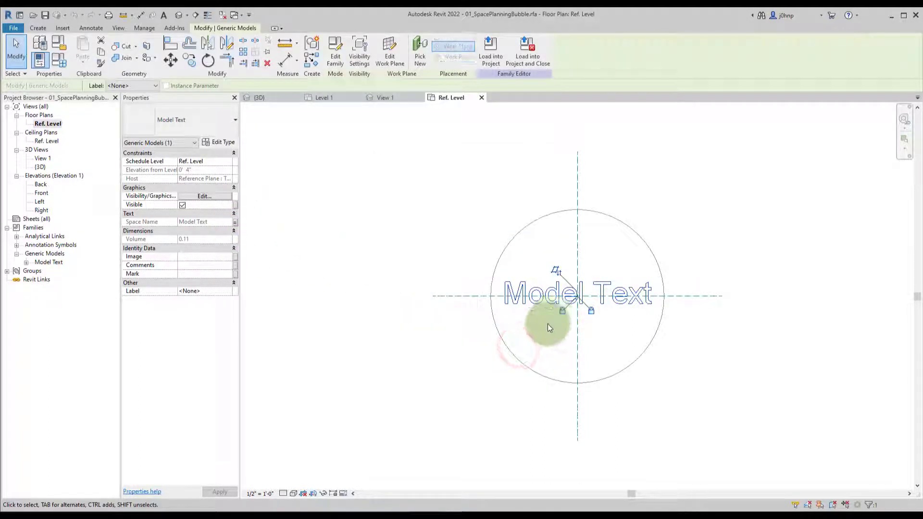
left_click(636, 230)
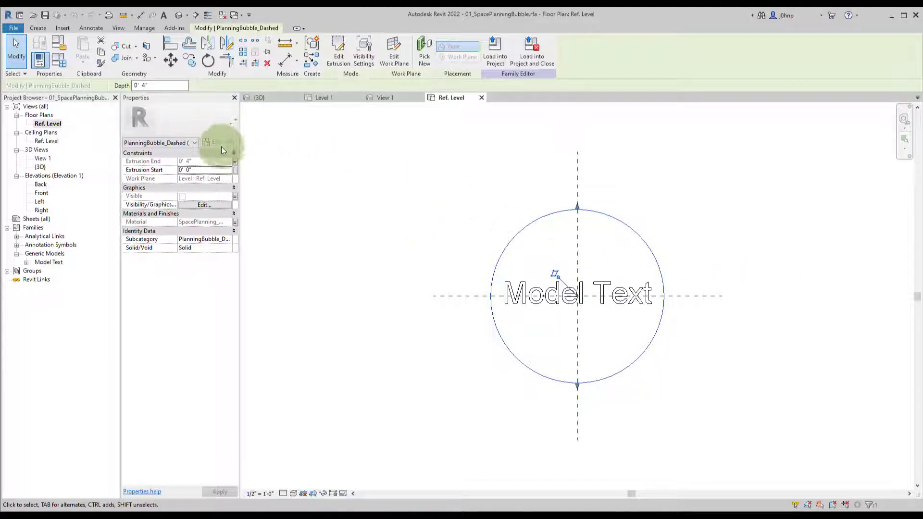
Check the extrusion's circle sketch, view the family in 3D, and open Family Types.
left_click(339, 52)
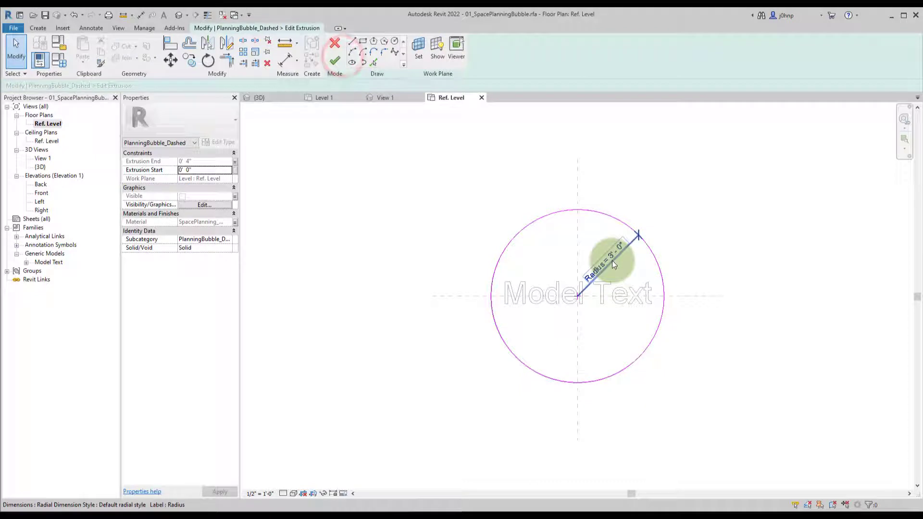
left_click(335, 60)
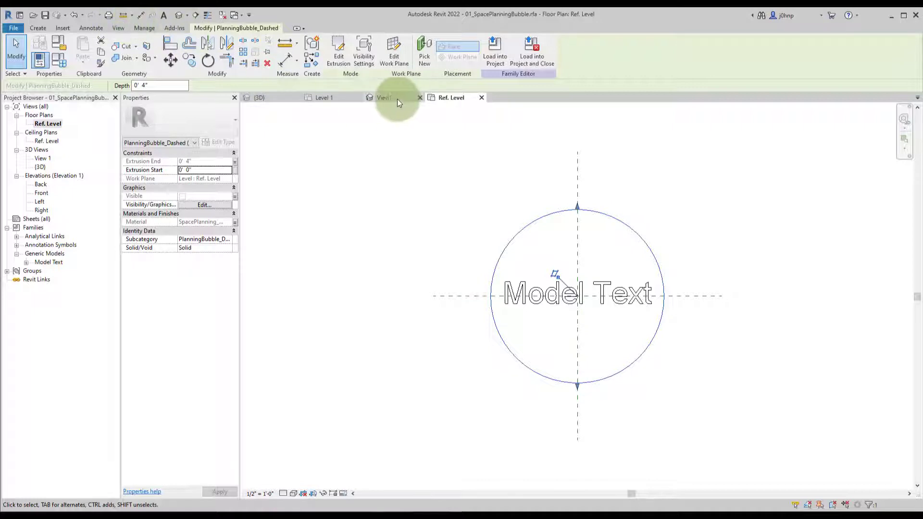
left_click(179, 14)
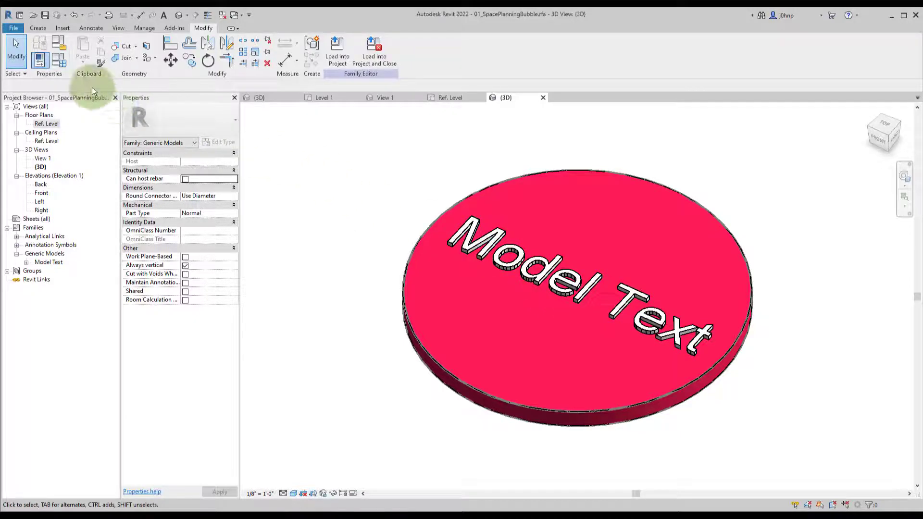
left_click(41, 59)
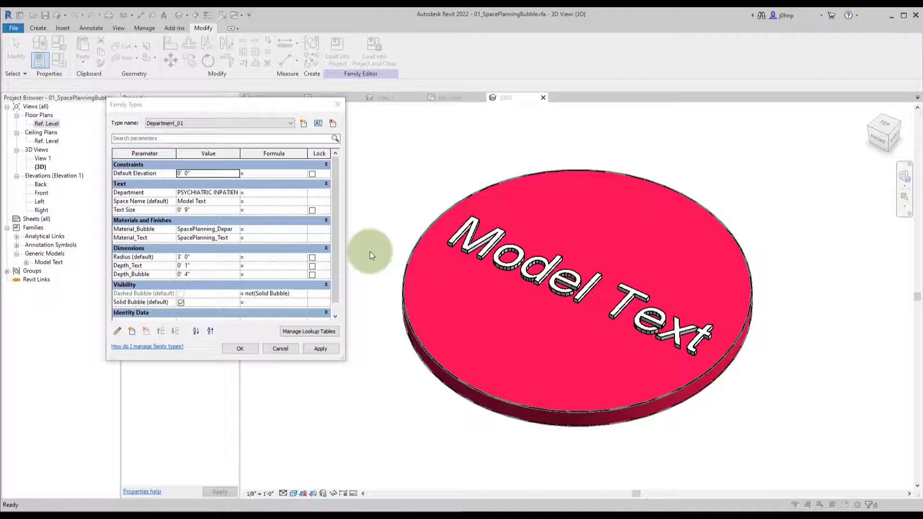
Preview the bubble as types Department_01 through Department_05 (green, blue, orange).
left_click(175, 126)
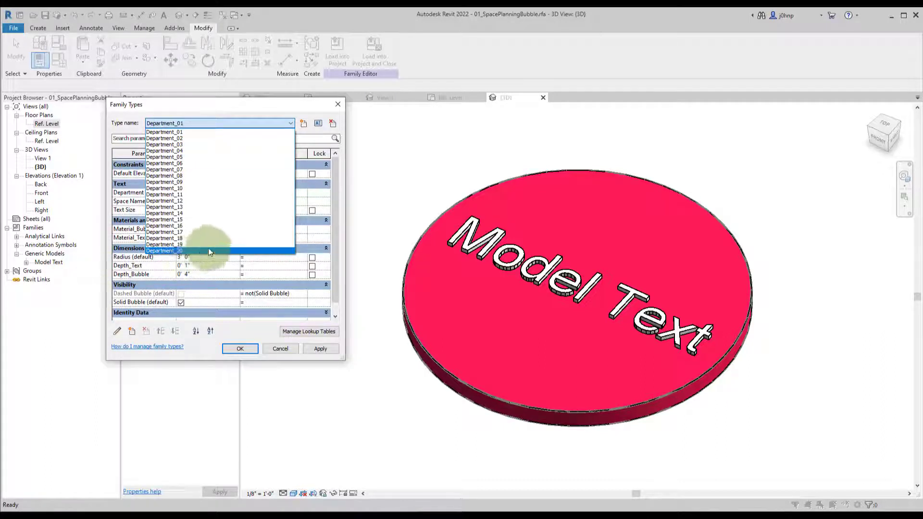
left_click(208, 121)
left_click(197, 123)
left_click(185, 137)
left_click(320, 349)
left_click(232, 122)
left_click(181, 145)
left_click(328, 353)
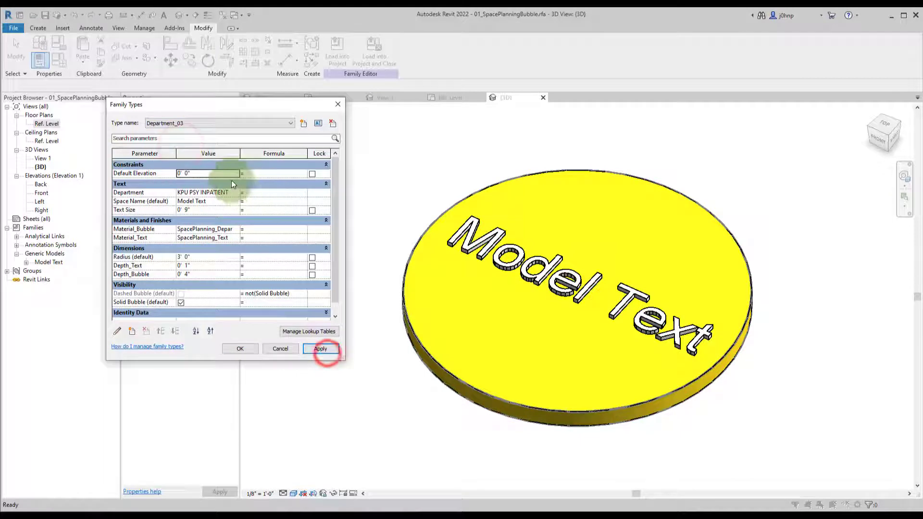
left_click(221, 124)
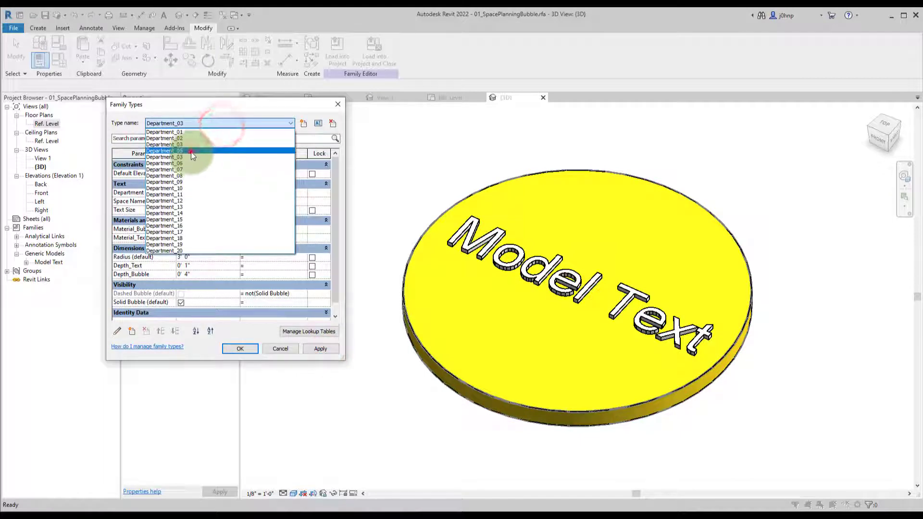
left_click(191, 151)
left_click(328, 350)
left_click(272, 122)
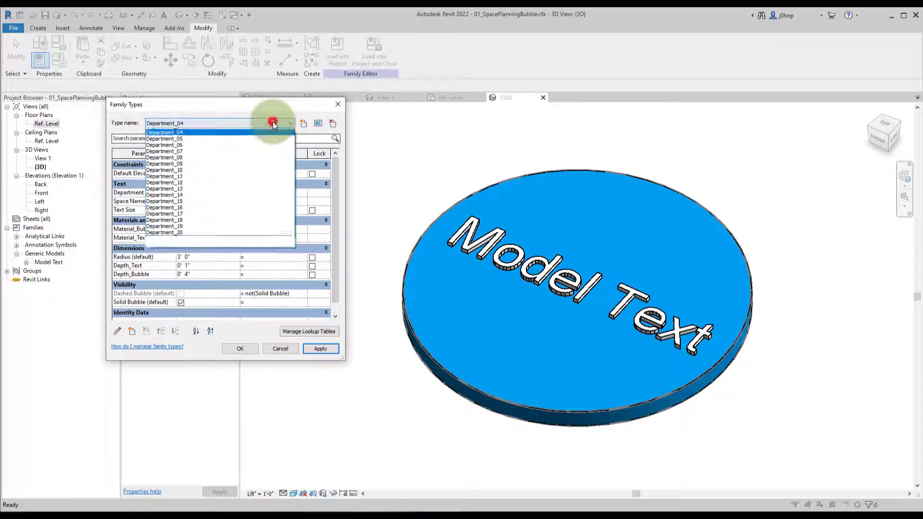
left_click(203, 157)
left_click(324, 348)
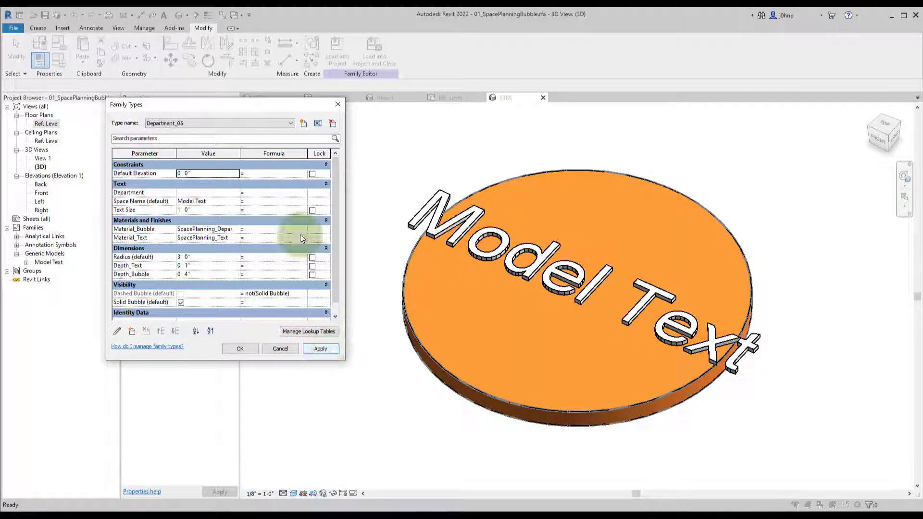
Apply Department_06 to make the bubble purple and browse its Material_Bubble material.
left_click(266, 120)
left_click(204, 163)
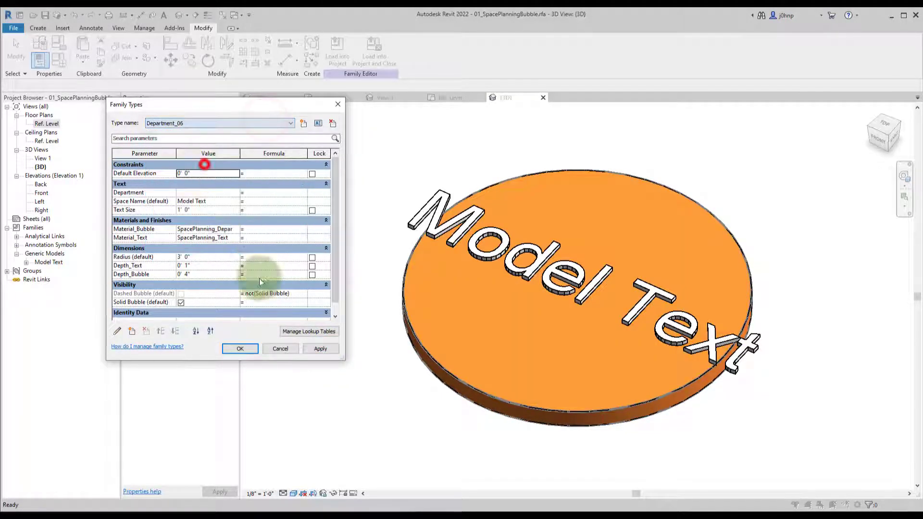
left_click(315, 347)
left_click(255, 124)
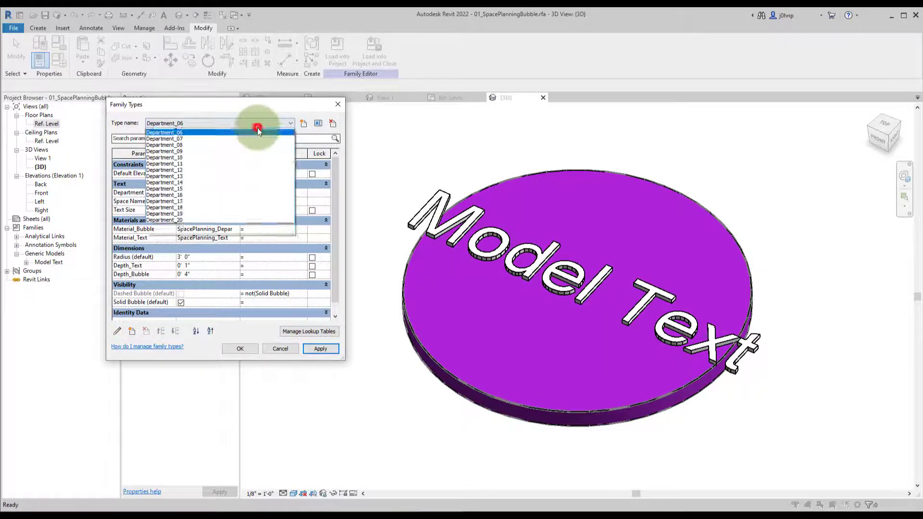
left_click(262, 100)
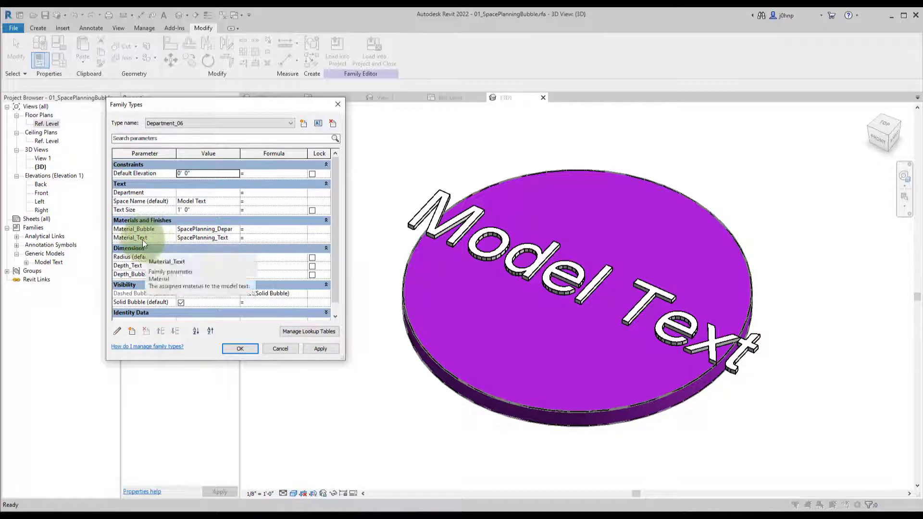
left_click(237, 230)
left_click(237, 230)
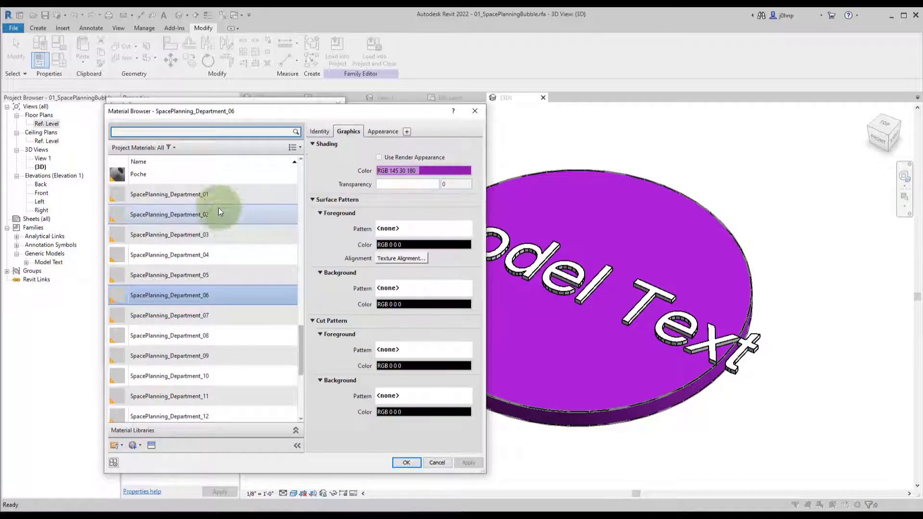
Compare the appearance colours of SpacePlanning_Department_01 (red) and Department_02 (green).
left_click(383, 133)
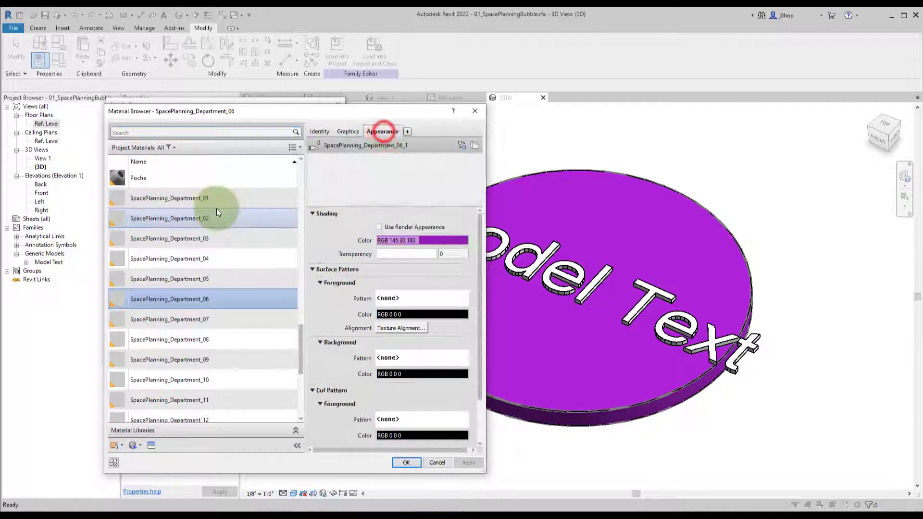
left_click(214, 201)
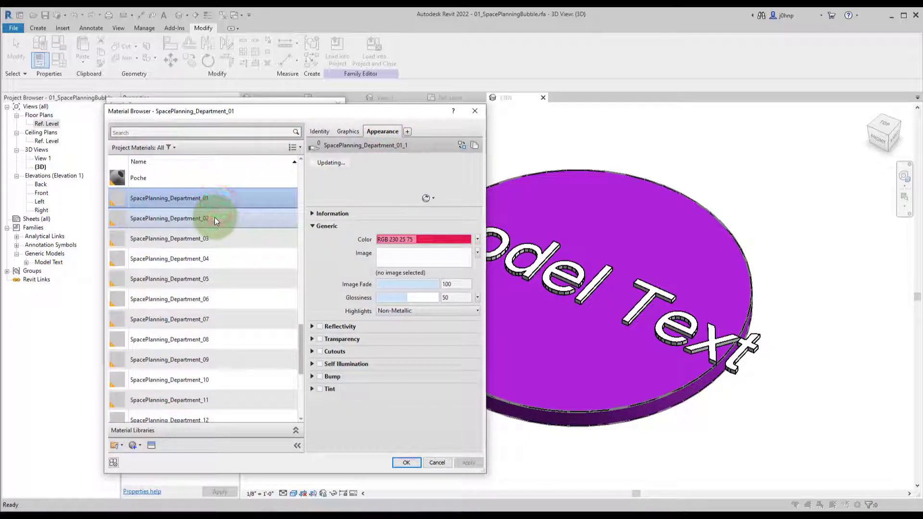
left_click(214, 218)
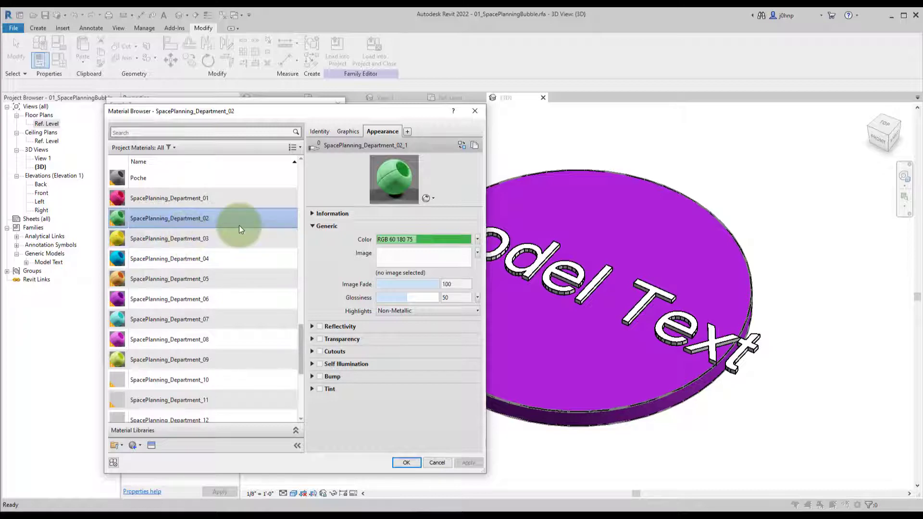
left_click_drag(302, 339, 301, 354)
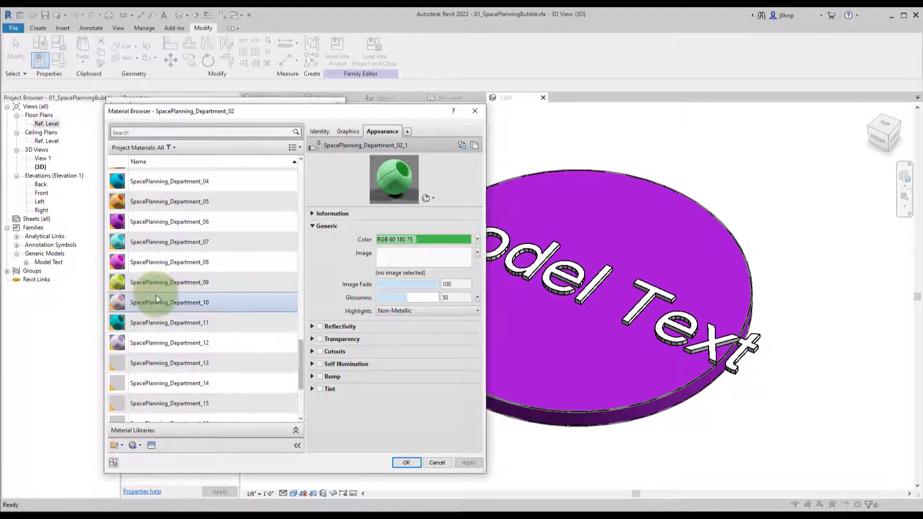
scroll(197, 240, "up", 1)
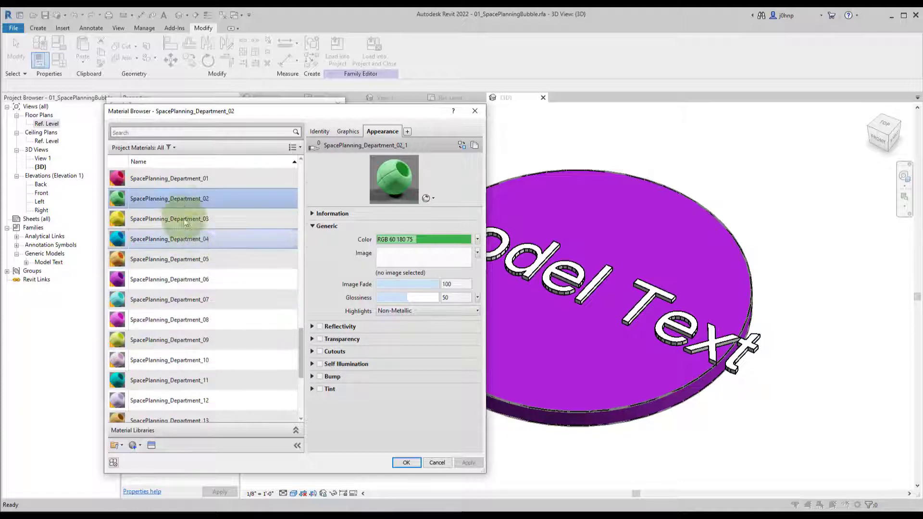
left_click(175, 179)
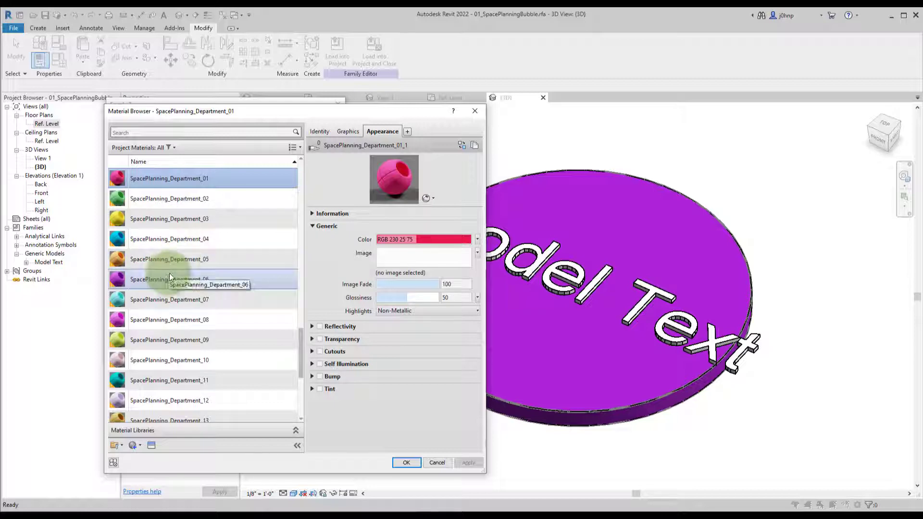
scroll(230, 264, "down", 3)
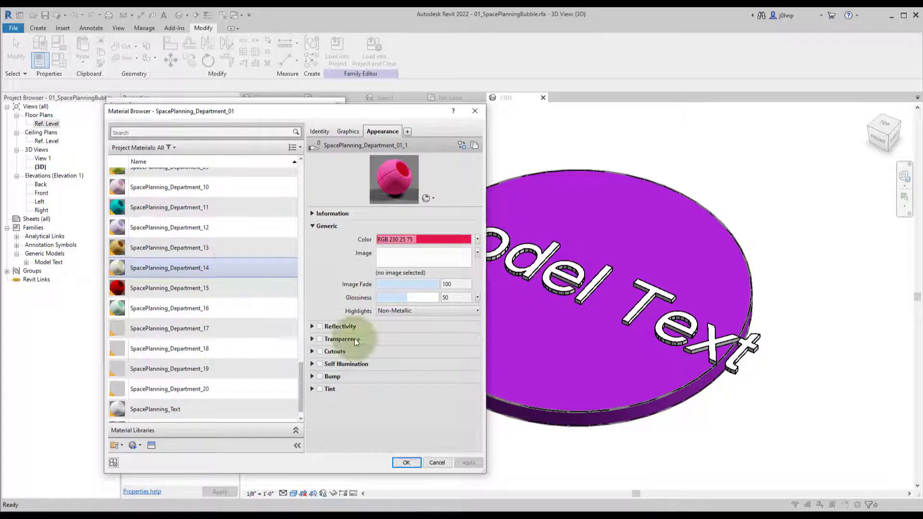
Cancel the Material Browser and Family Types unchanged, then bring up File Explorer.
left_click(437, 462)
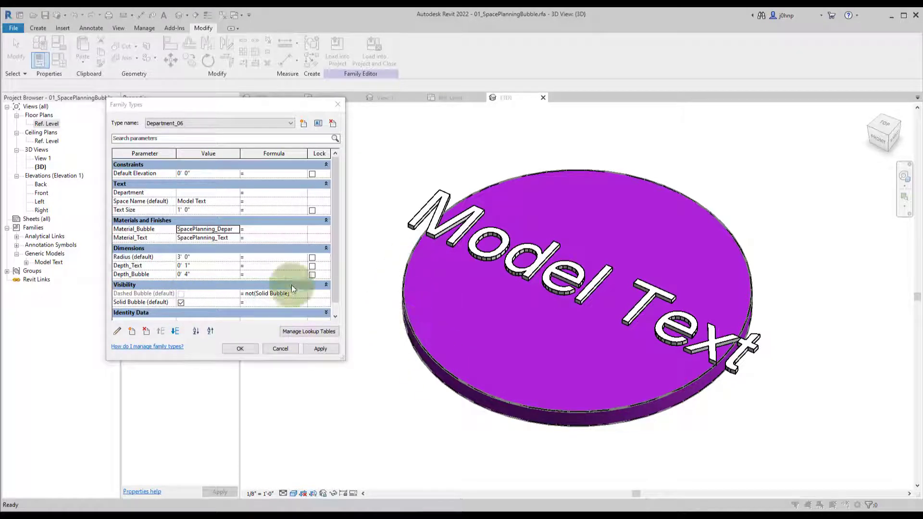
left_click(282, 349)
scroll(409, 295, "down", 2)
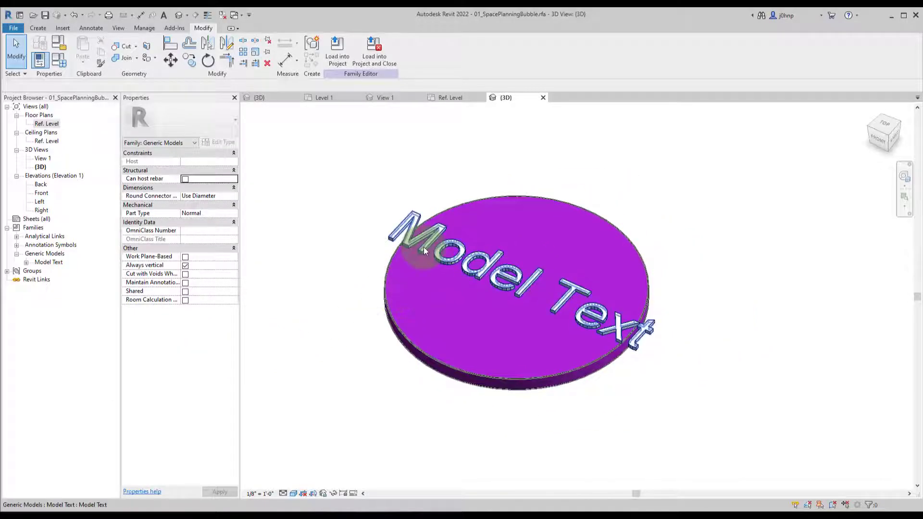
left_click(528, 510)
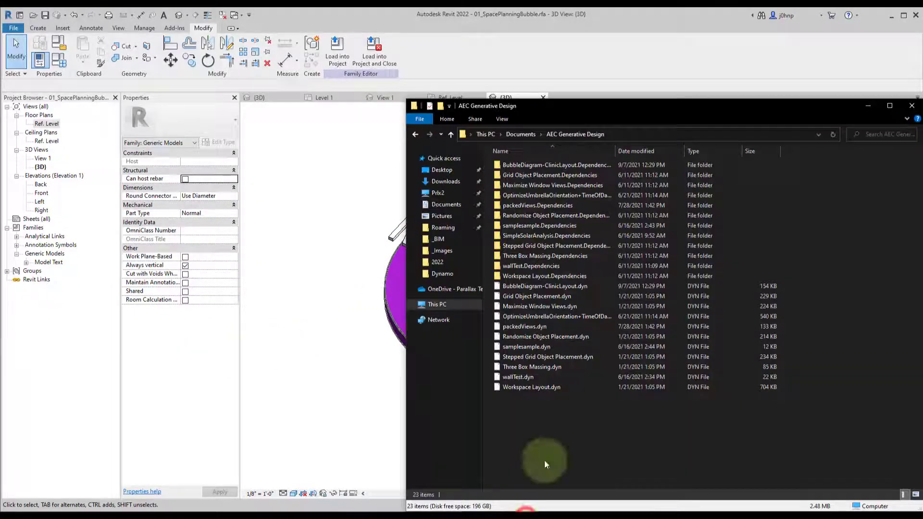
Go back to the Shared folder, enter 2022, and drag 00_SpaceBubbles.rvt into Revit.
left_click(415, 134)
left_click(417, 136)
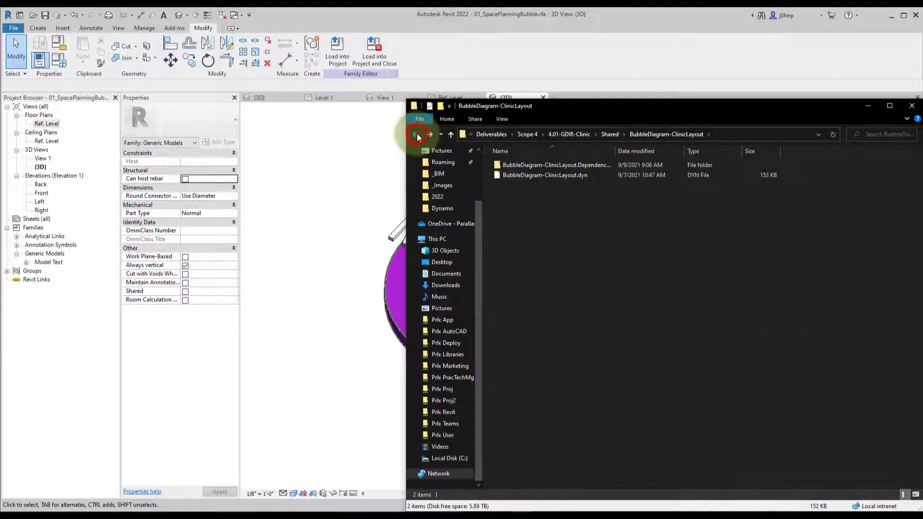
left_click(416, 135)
left_click(417, 135)
left_click(417, 135)
double_click(535, 176)
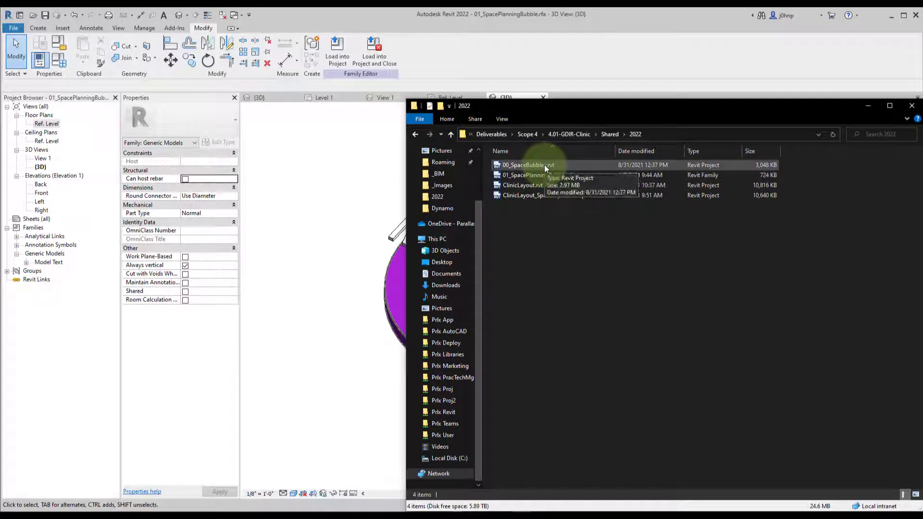
left_click_drag(543, 167, 587, 98)
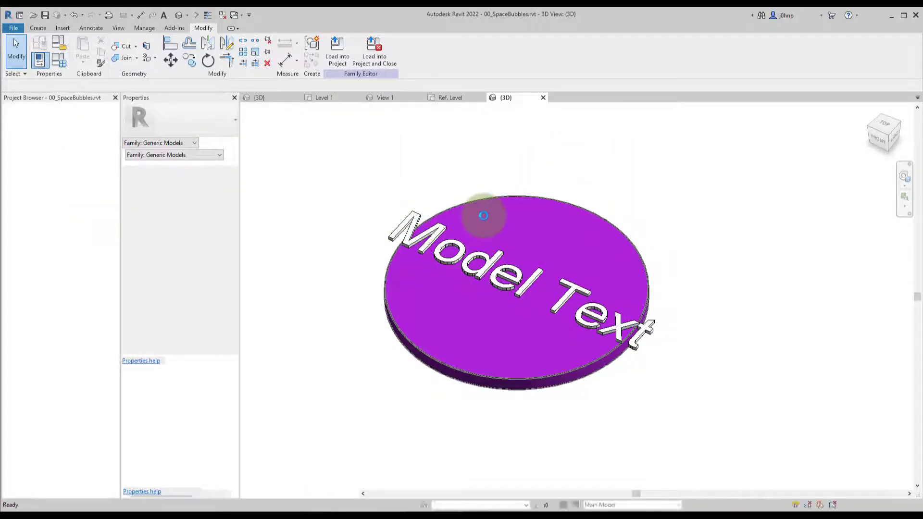
Close the project's 3D view of the twenty coloured department bubbles.
scroll(681, 374, "down", 3)
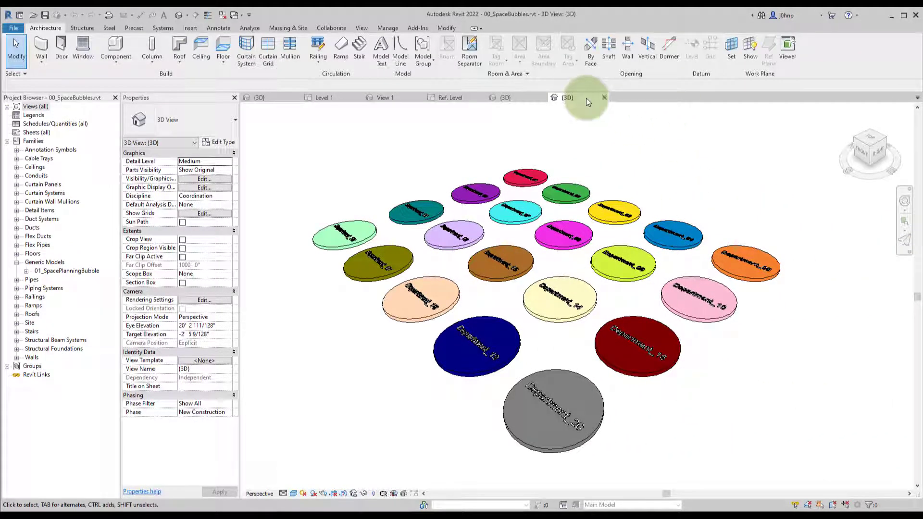
left_click(604, 98)
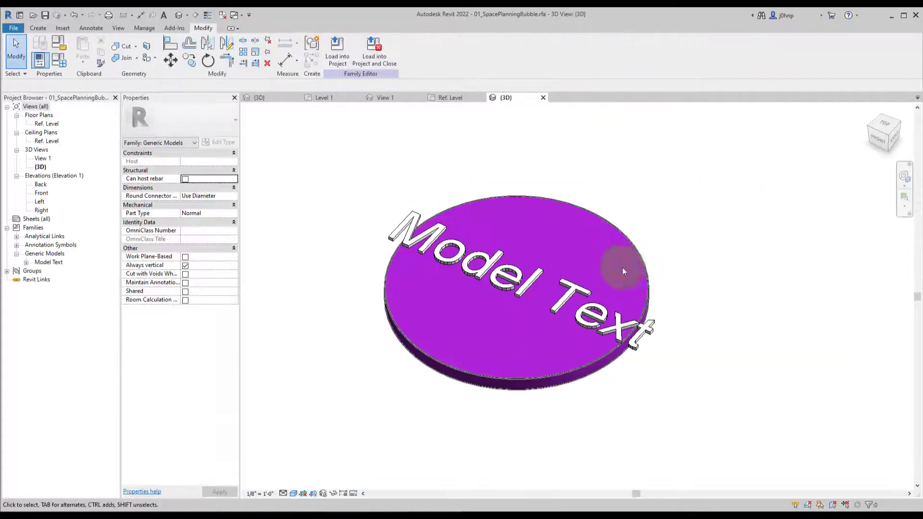